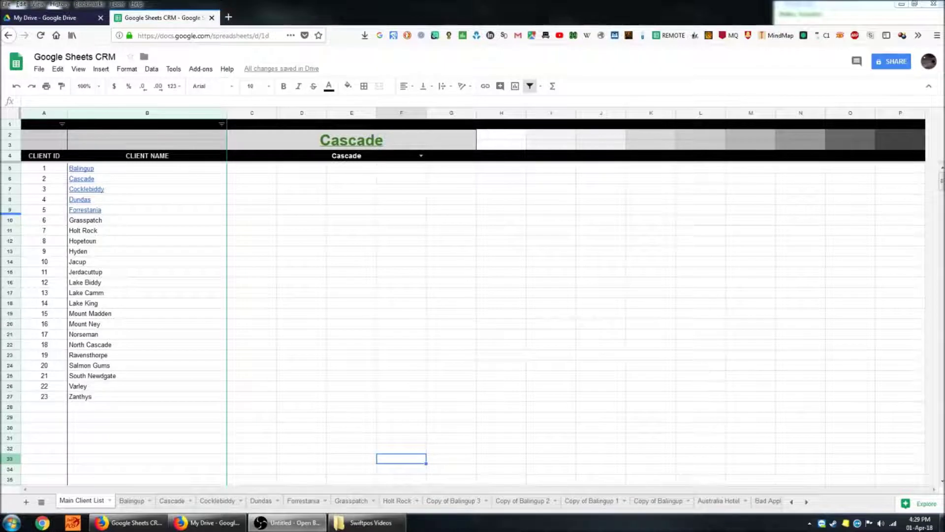
# - Show the Main Client List tab, with 23 clients and Cascade in the D4 search
pyautogui.click(382, 282)
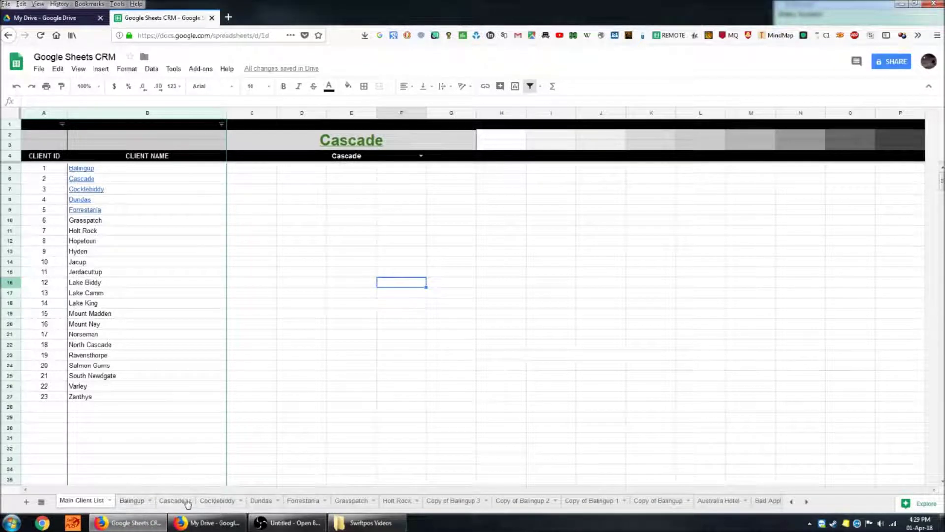
# - Highlight the empty area and the row beside Forrestania to show the list's layout
pyautogui.press('Down')
pyautogui.press('Down')
pyautogui.press('Down')
pyautogui.press('Down')
pyautogui.press('Down')
pyautogui.press('Down')
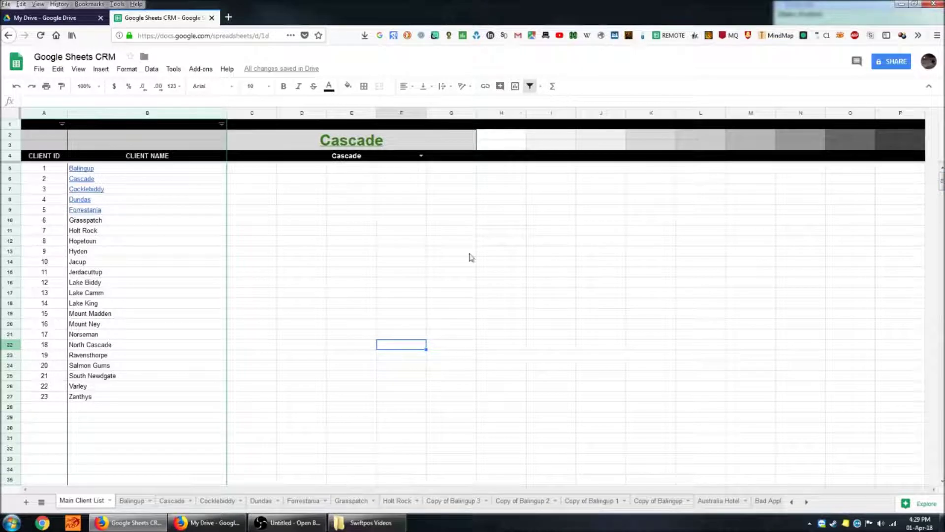
pyautogui.moveTo(296, 169); pyautogui.dragTo(788, 446)
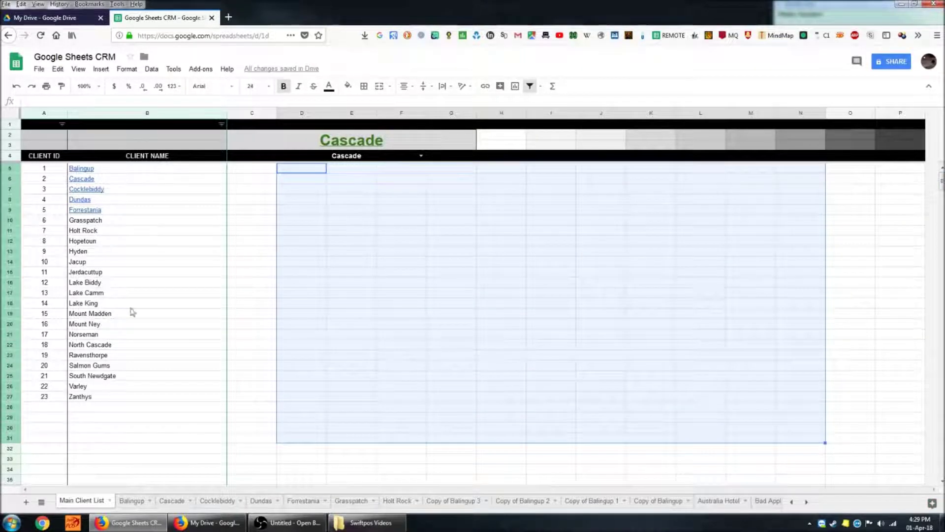
pyautogui.click(275, 274)
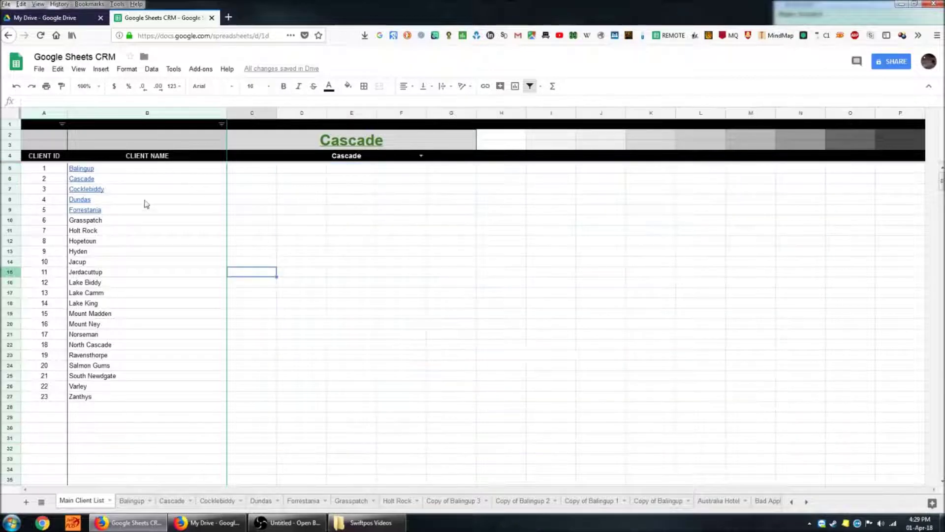
pyautogui.click(253, 210)
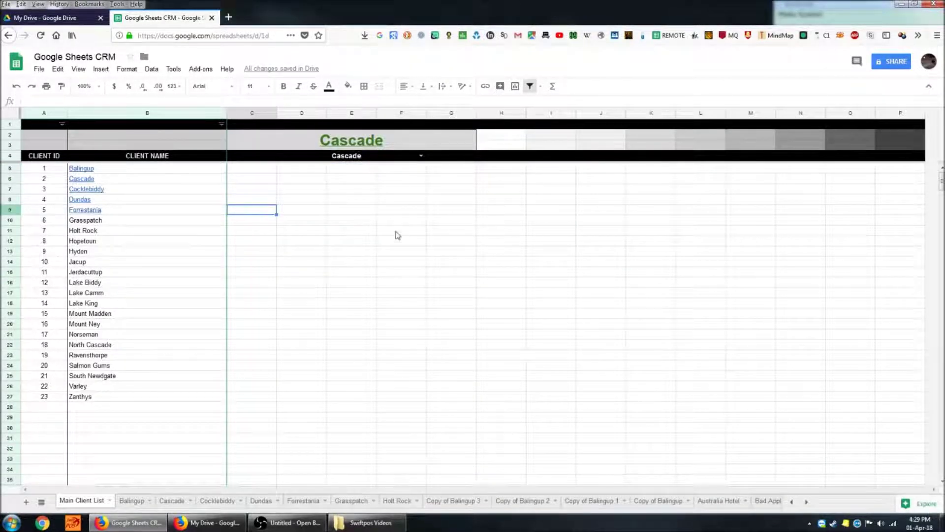
pyautogui.keyDown('shift'); pyautogui.click(703, 211); pyautogui.keyUp('shift')
pyautogui.moveTo(703, 211); pyautogui.dragTo(861, 213)
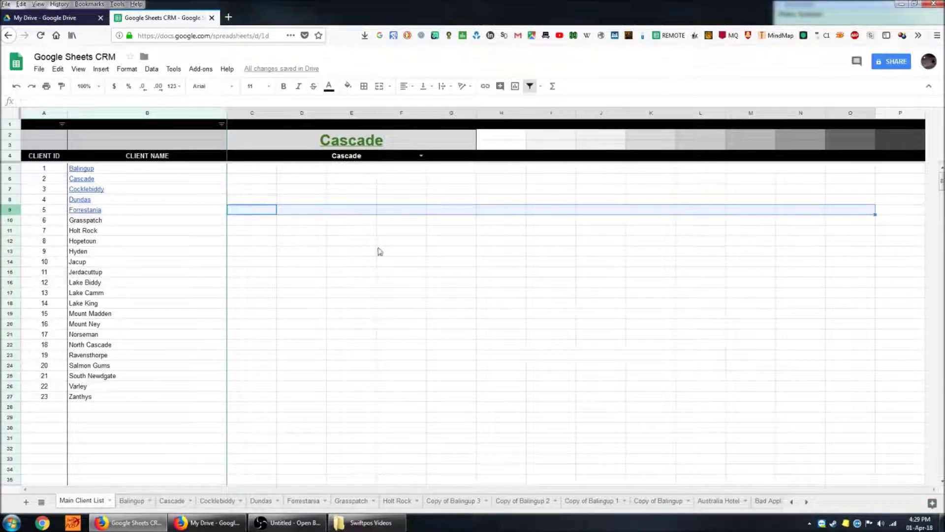
pyautogui.click(485, 347)
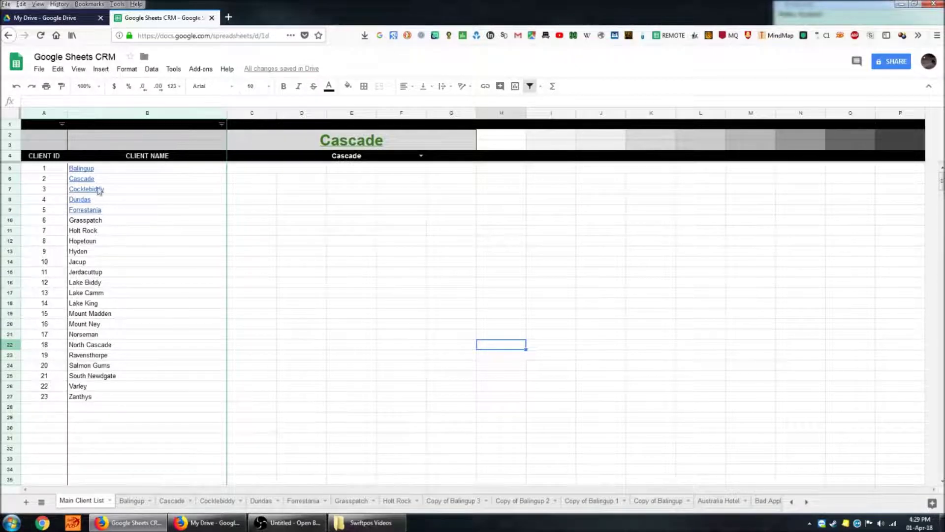
pyautogui.click(45, 324)
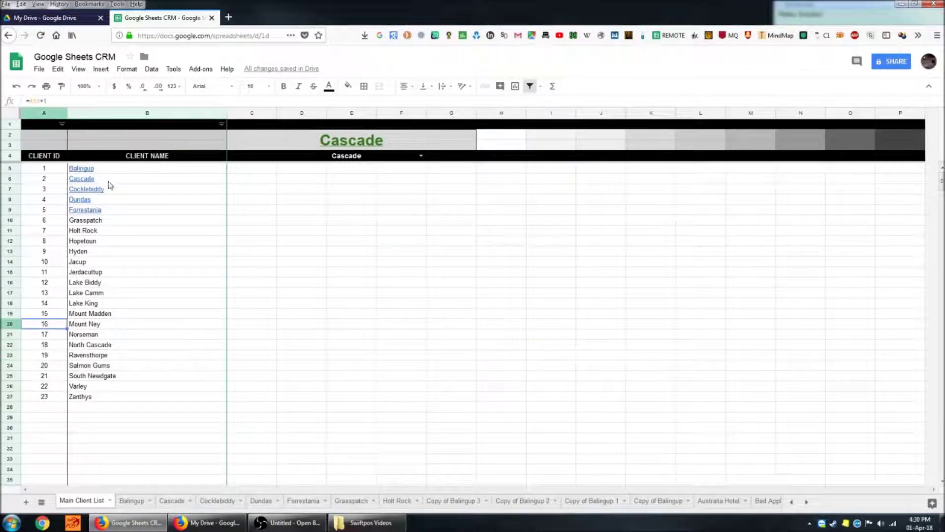
pyautogui.click(138, 231)
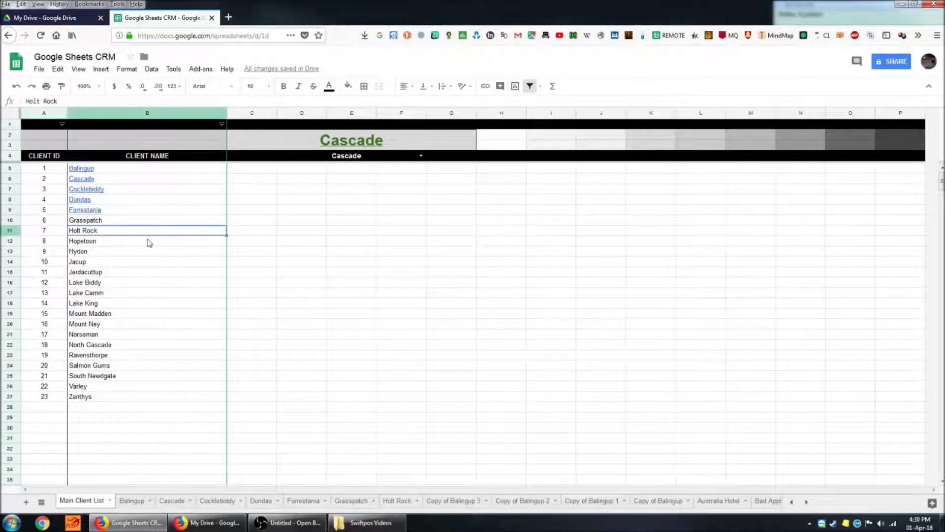
pyautogui.scroll(-2, 180, 285)
pyautogui.scroll(-6, 163, 256)
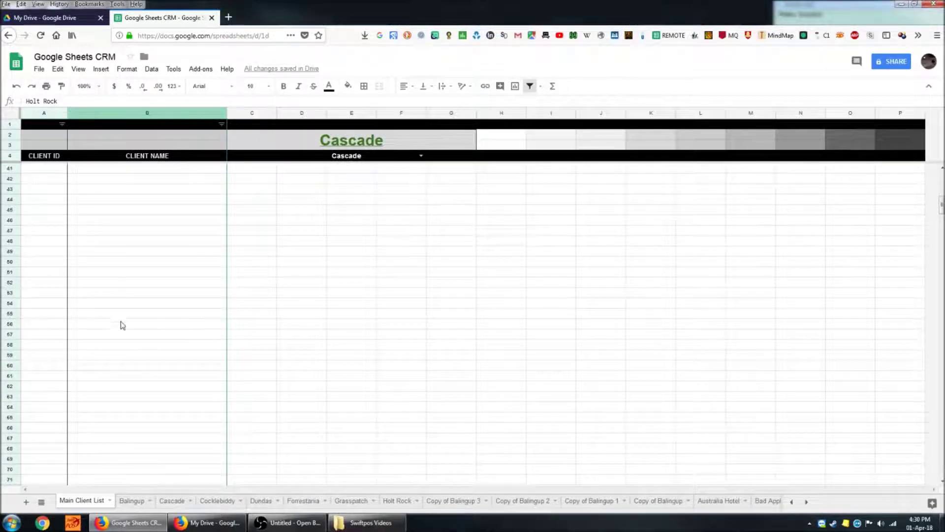
pyautogui.scroll(8, 165, 295)
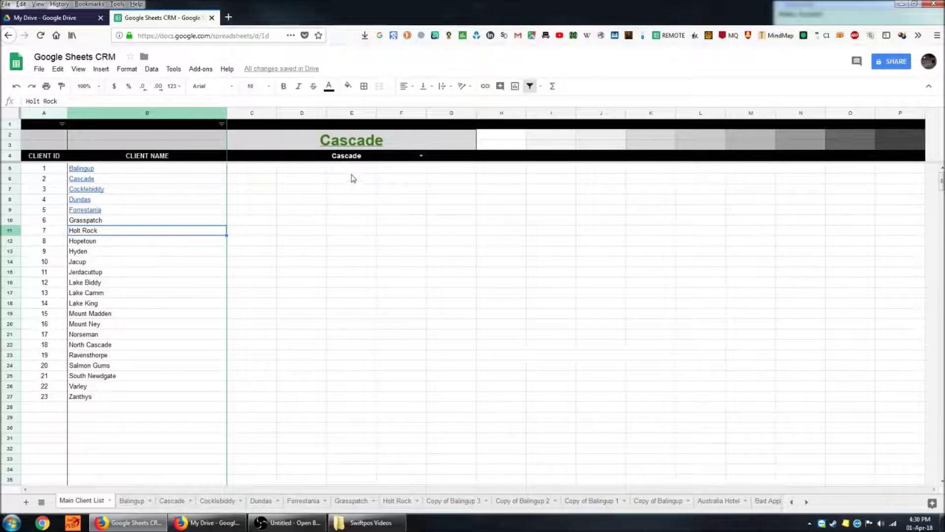
pyautogui.click(421, 157)
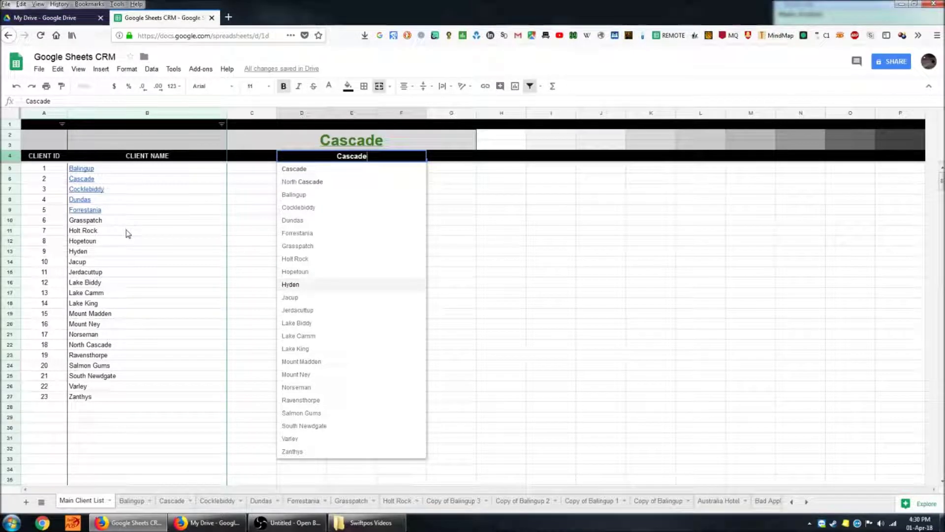
# - Replace Cascade with Balingup in the D4 search by typing 'bal'
pyautogui.click(152, 255)
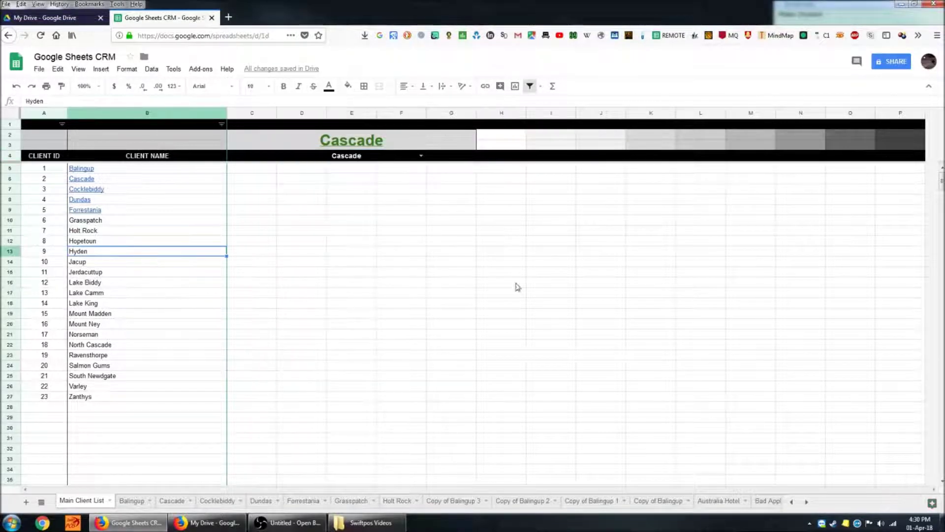
pyautogui.click(421, 156)
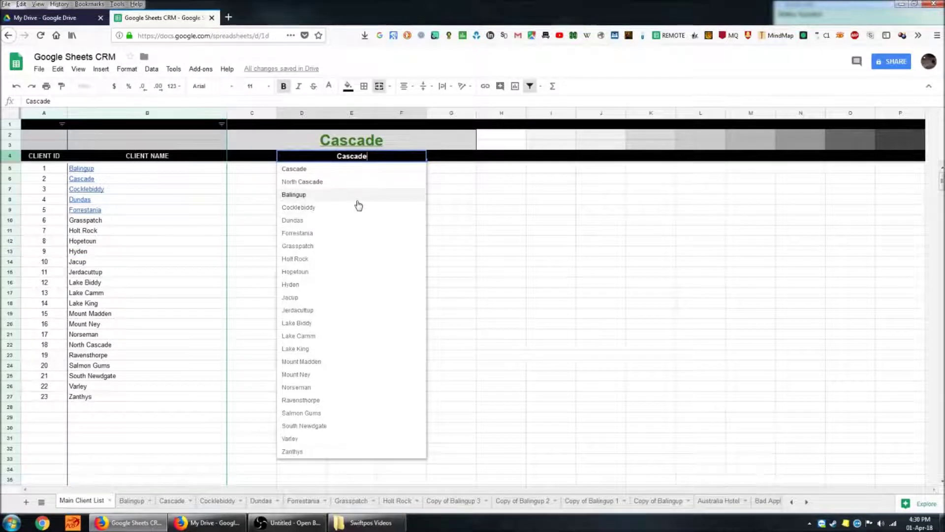
pyautogui.press('BackSpace')
pyautogui.press('BackSpace')
pyautogui.press('BackSpace')
pyautogui.press('BackSpace')
pyautogui.press('BackSpace')
pyautogui.press('BackSpace')
pyautogui.press('BackSpace')
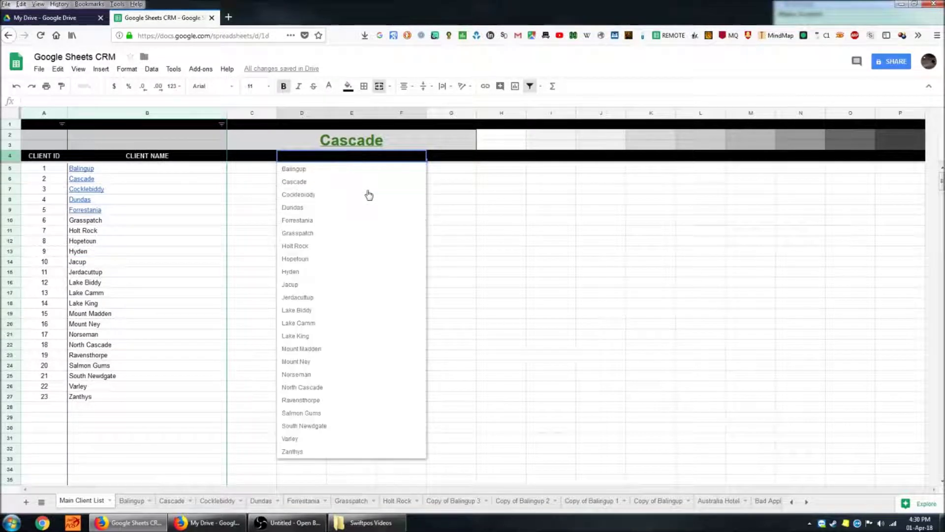
pyautogui.write('b')
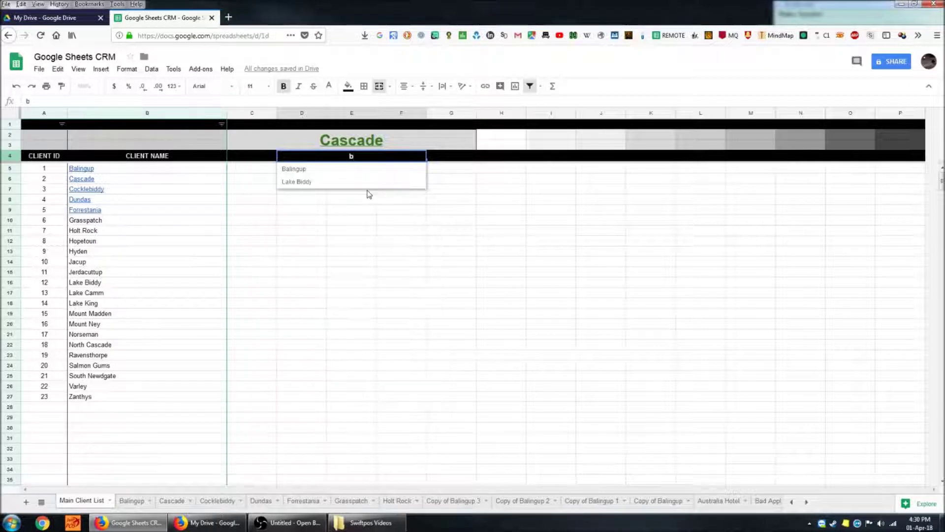
pyautogui.write('al')
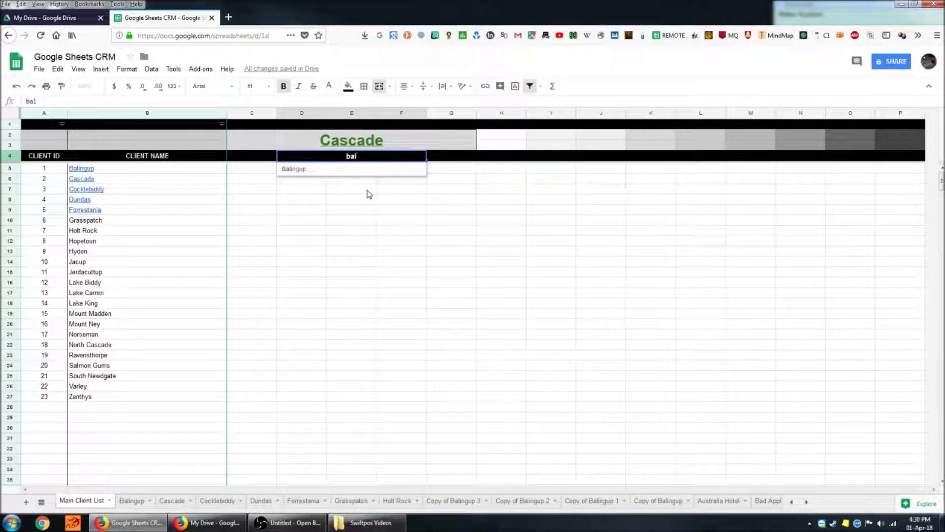
pyautogui.click(298, 169)
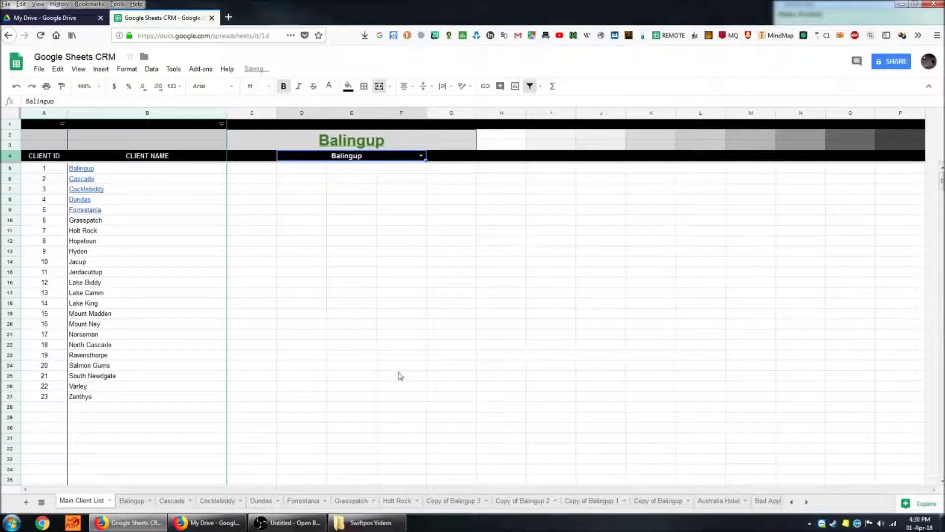
# - Inspect the heading's lookup formula and B5's Balingup link formula
pyautogui.click(426, 144)
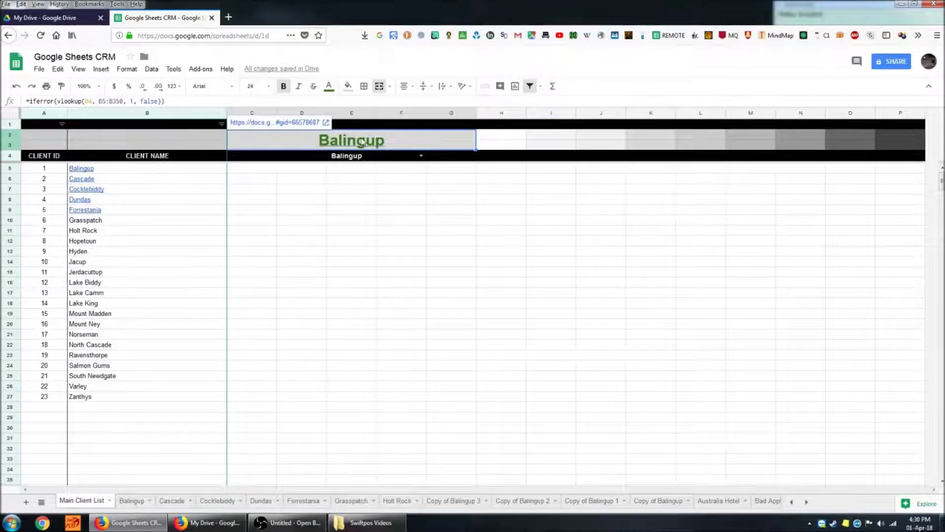
pyautogui.click(100, 172)
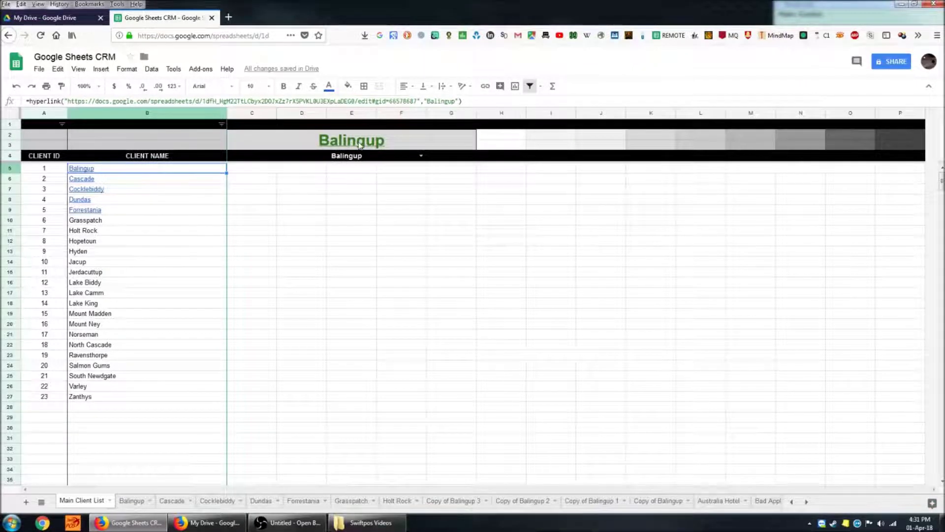
pyautogui.click(361, 144)
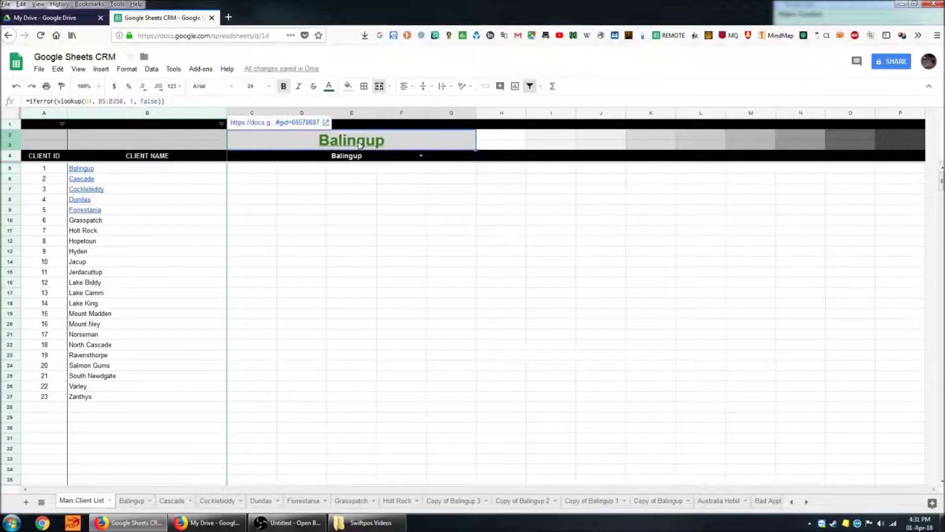
# - Follow the heading link to the Balingup sheet and paste its URL into D24
pyautogui.click(285, 123)
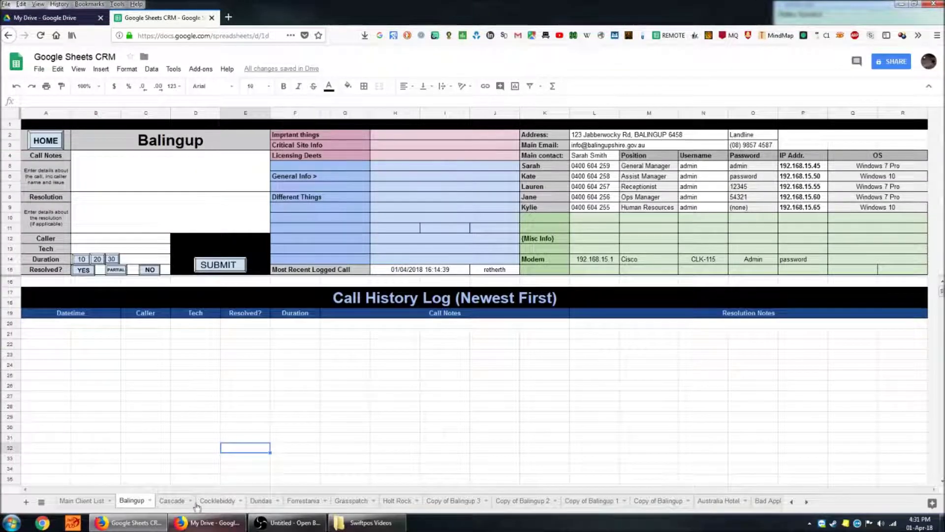
pyautogui.click(251, 35)
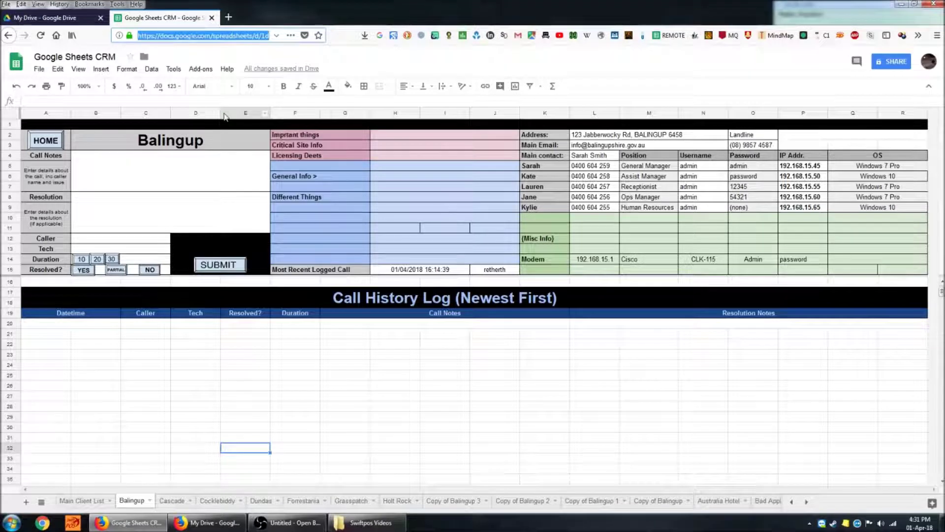
pyautogui.click(217, 365)
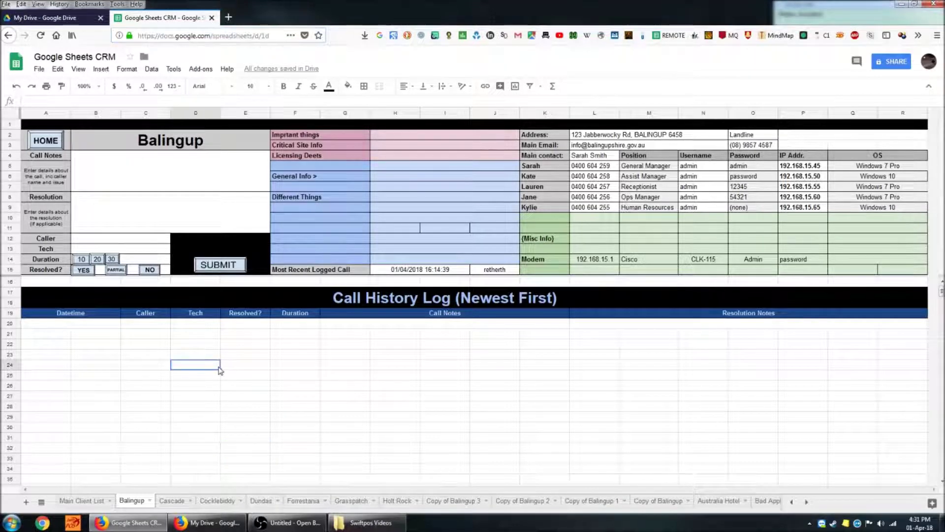
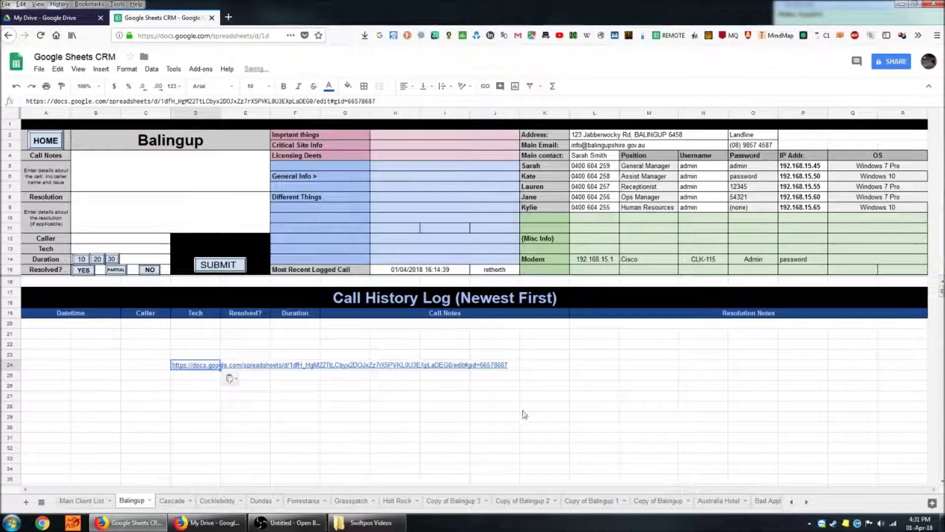
# - Delete the pasted sheet link from D24
pyautogui.click(527, 409)
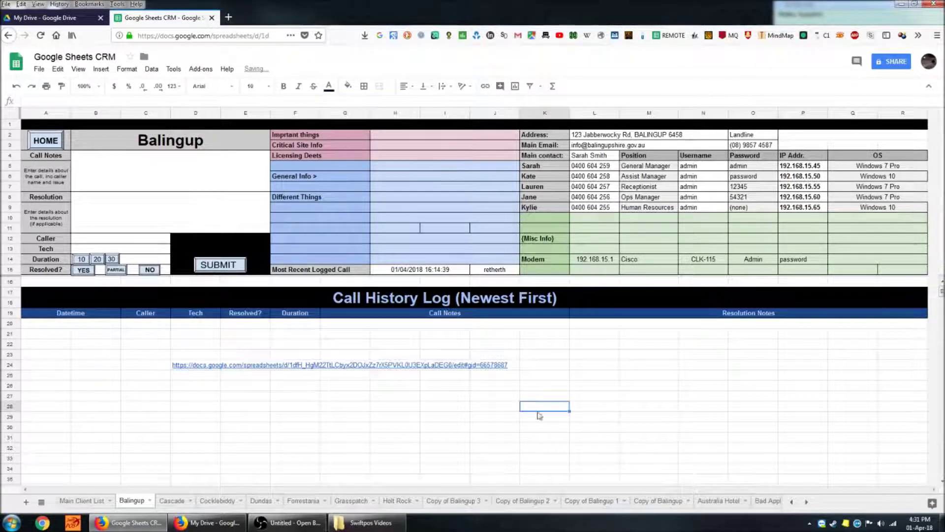
pyautogui.rightClick(311, 389)
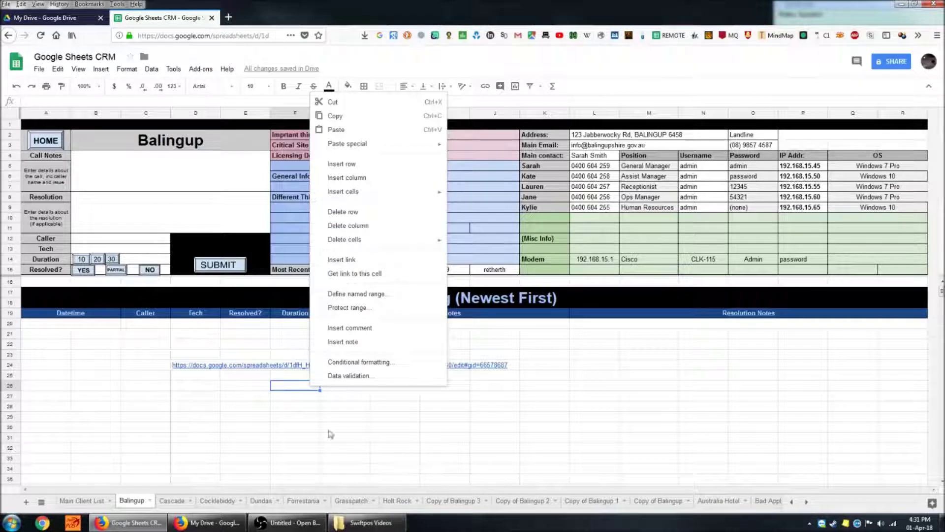
pyautogui.click(356, 451)
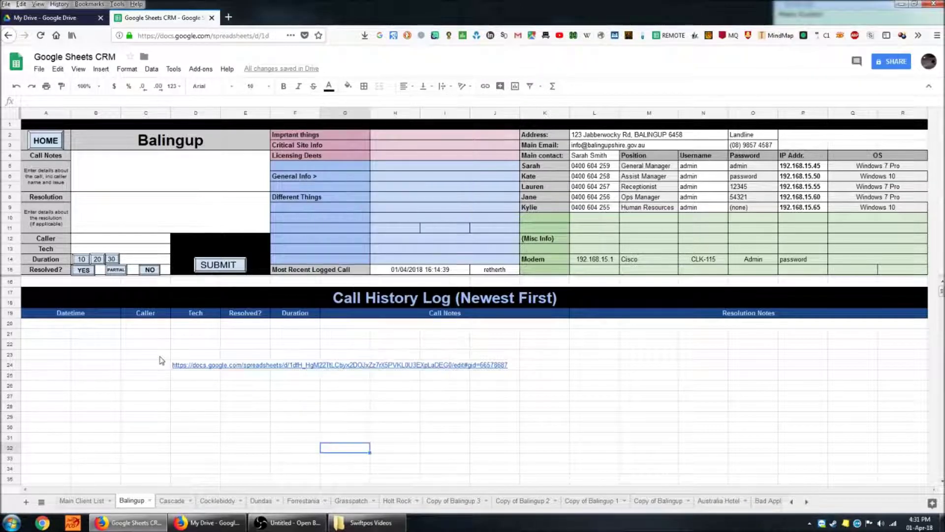
pyautogui.moveTo(161, 359); pyautogui.dragTo(213, 377)
pyautogui.press('Delete')
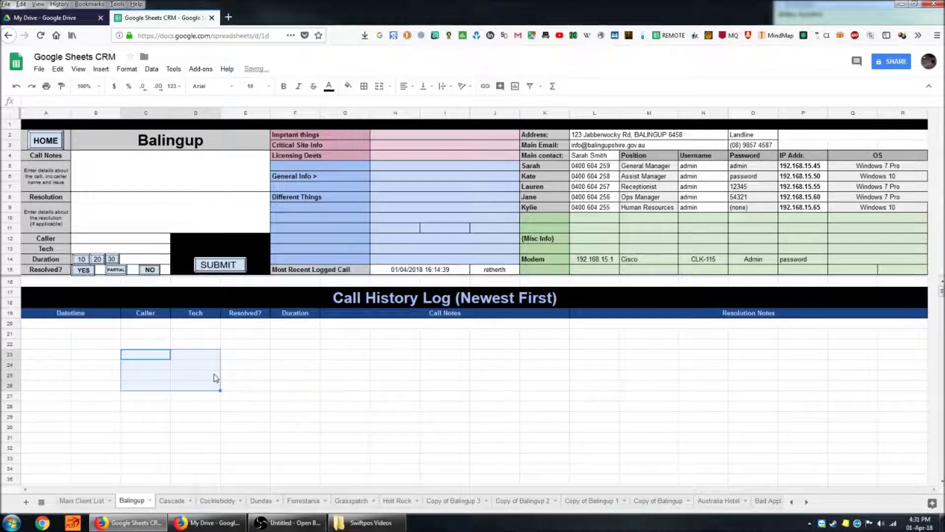
pyautogui.click(213, 378)
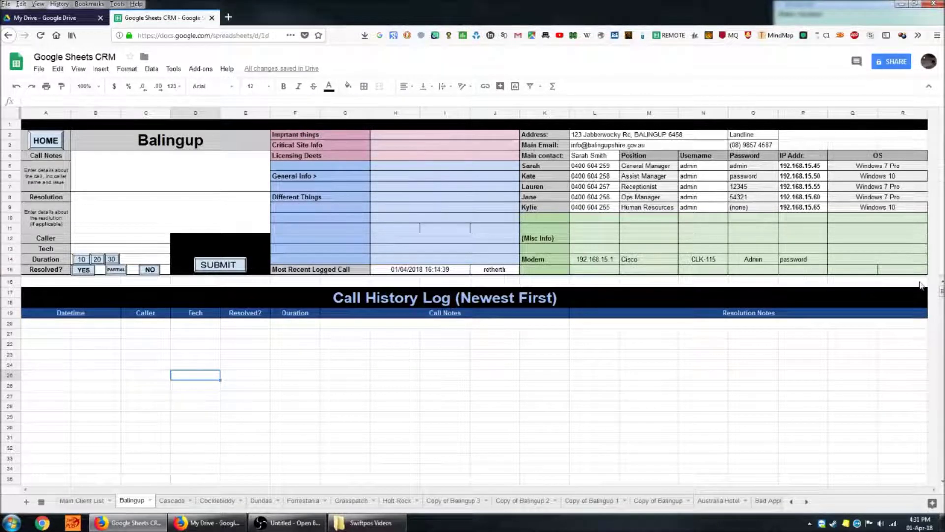
pyautogui.click(381, 384)
pyautogui.scroll(-10, 381, 384)
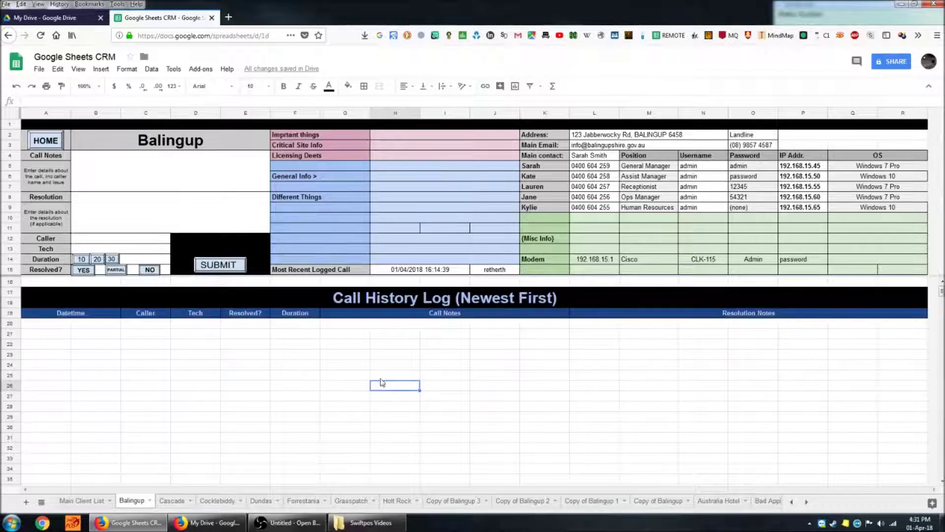
pyautogui.scroll(-10, 379, 387)
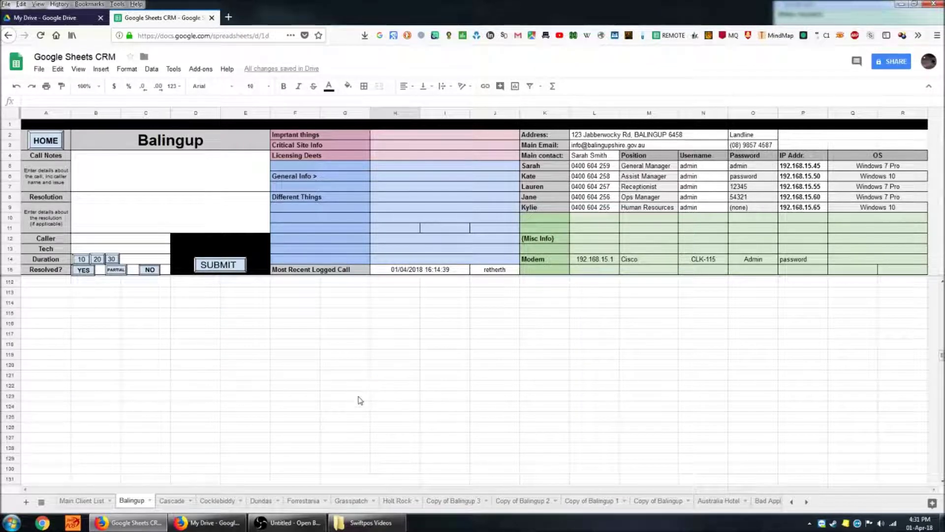
pyautogui.scroll(20, 376, 352)
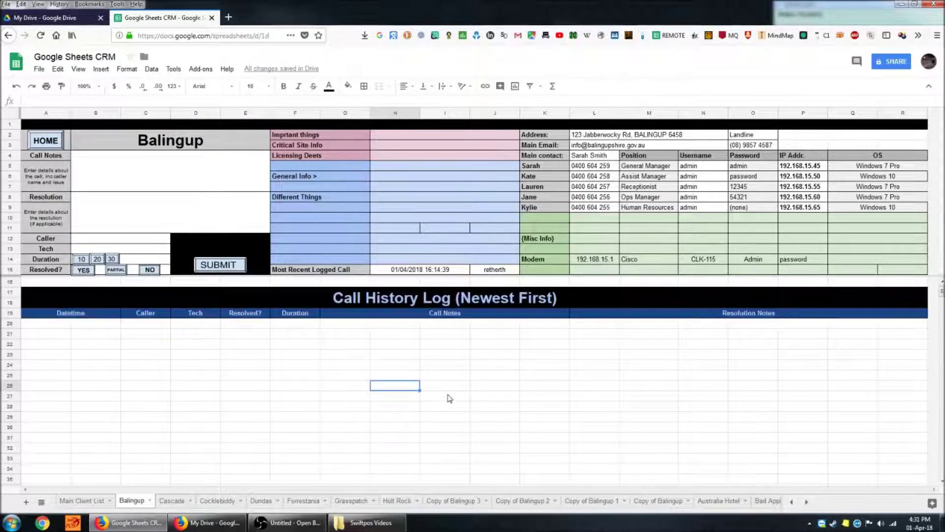
pyautogui.click(596, 386)
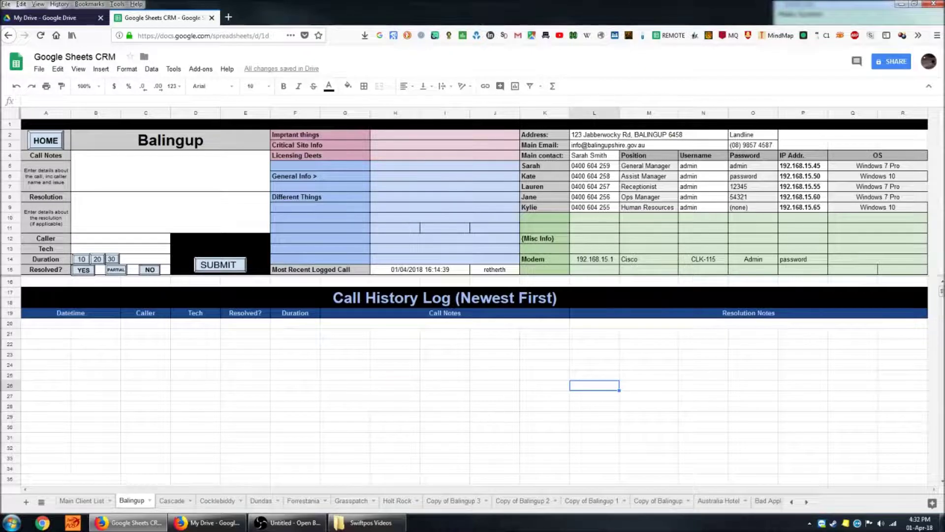
pyautogui.click(437, 189)
pyautogui.click(355, 168)
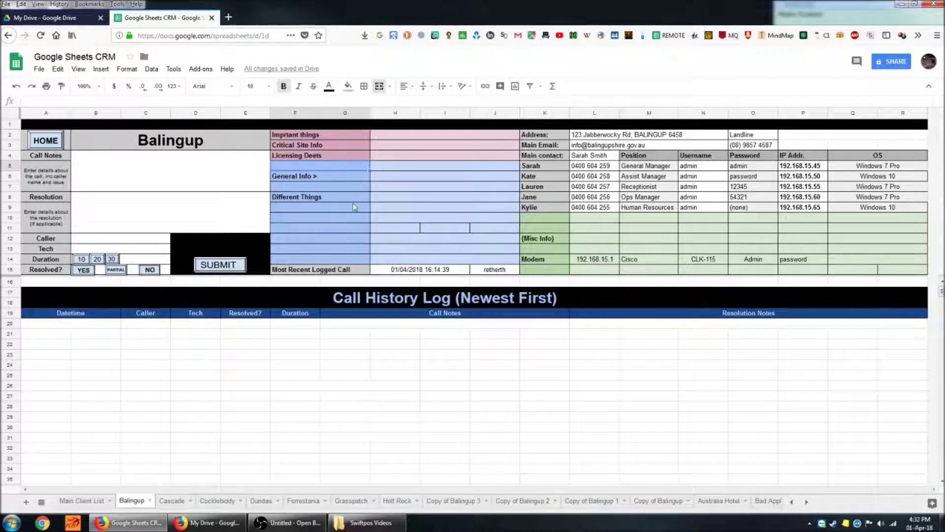
pyautogui.click(354, 207)
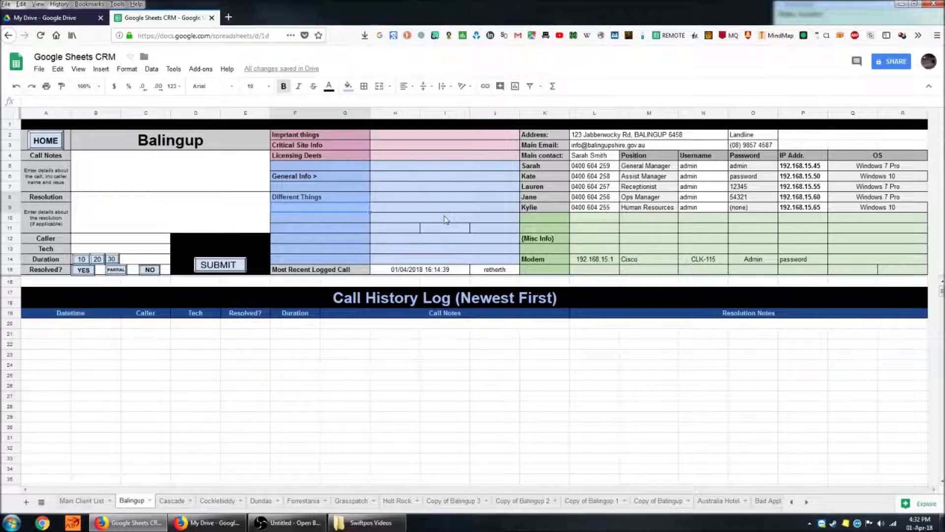
pyautogui.click(688, 231)
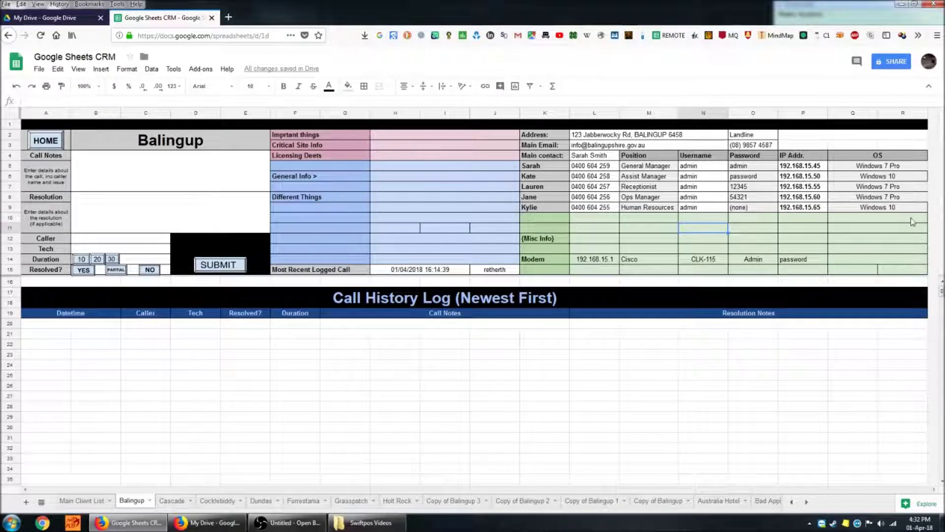
pyautogui.click(553, 166)
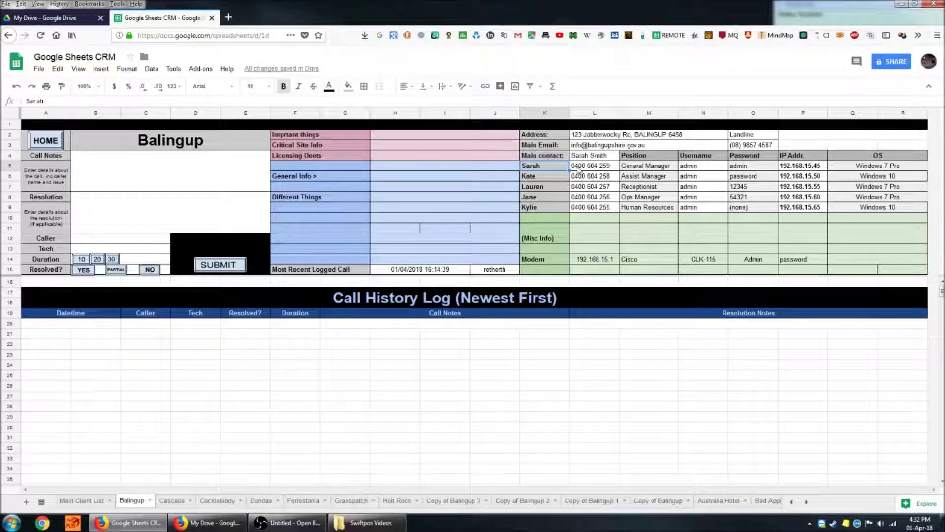
pyautogui.press('Right')
pyautogui.press('Right')
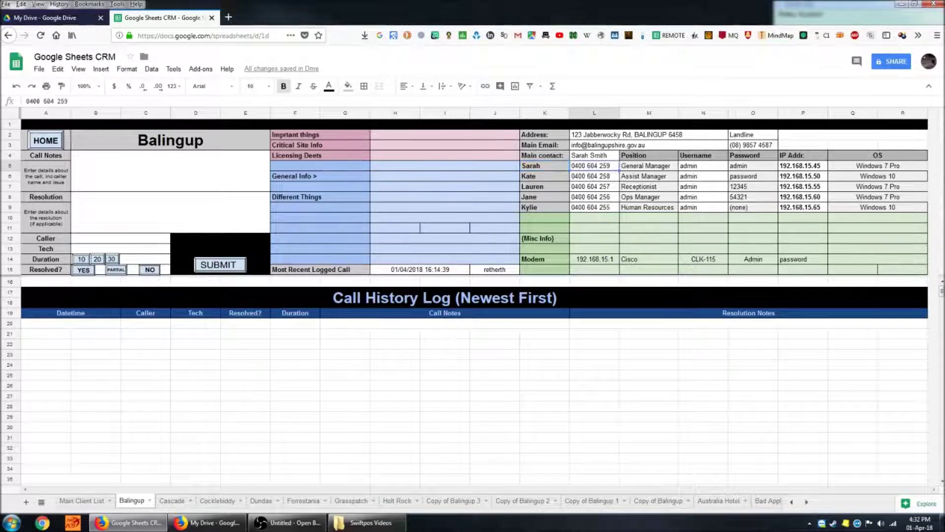
pyautogui.press('Right')
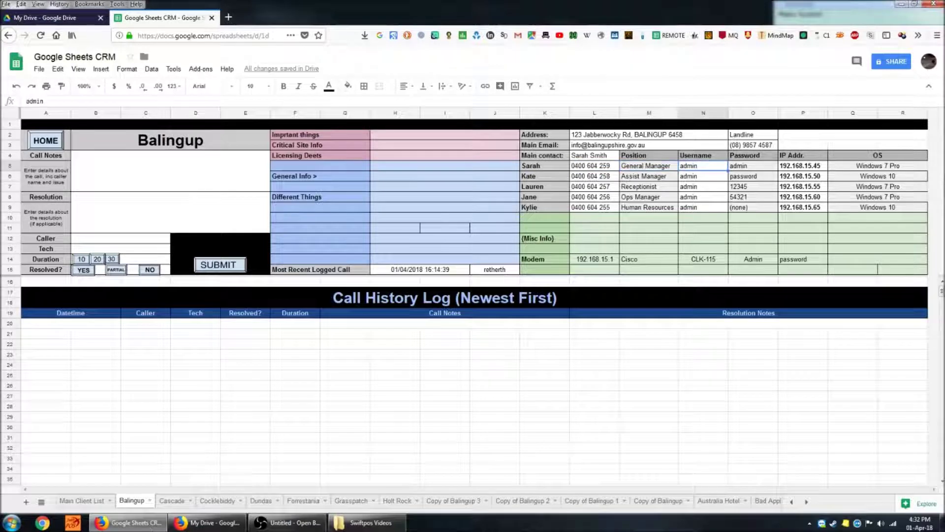
pyautogui.press('Right')
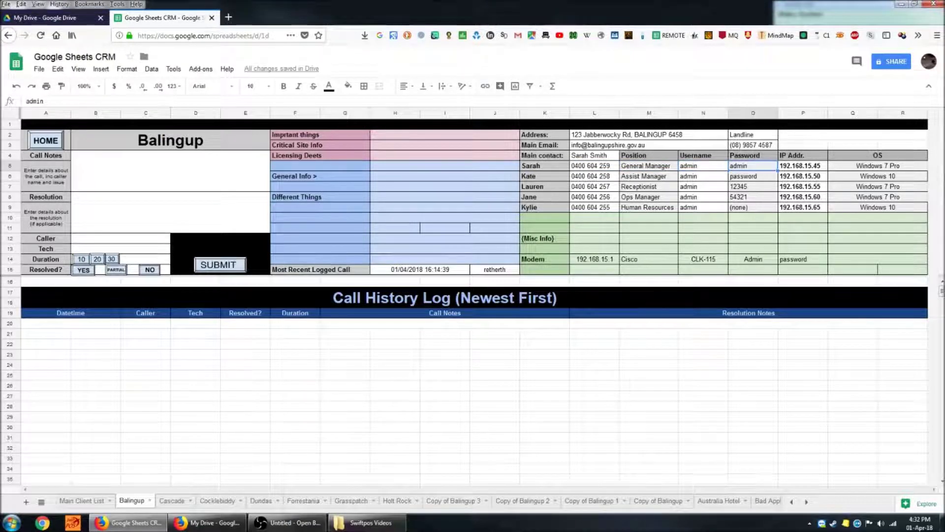
pyautogui.press('Right')
pyautogui.press('Right')
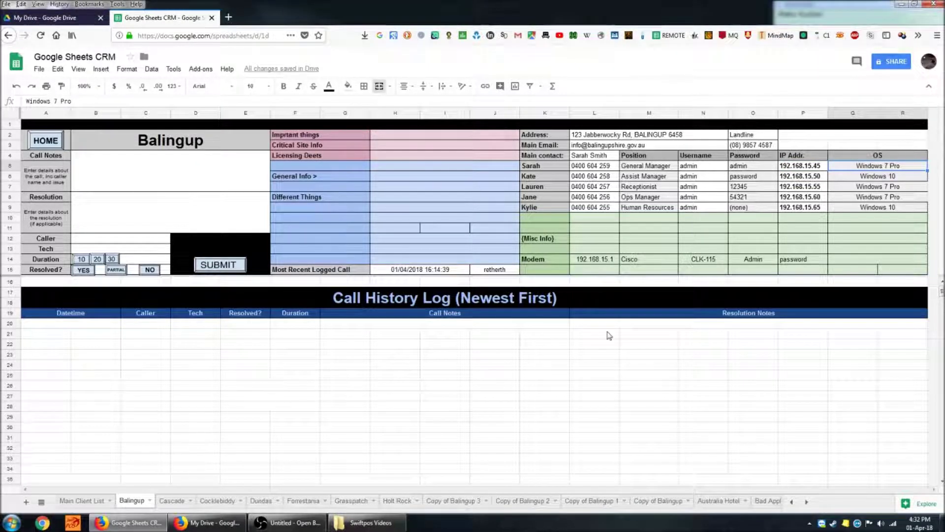
pyautogui.click(634, 252)
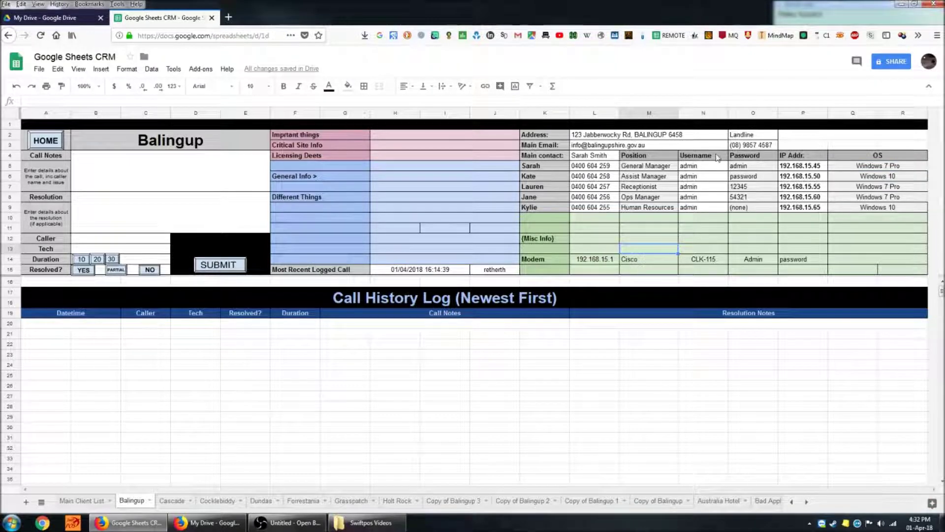
# - Protect range F2:R15 with the 'Show a warning when editing this range' permission
pyautogui.click(347, 136)
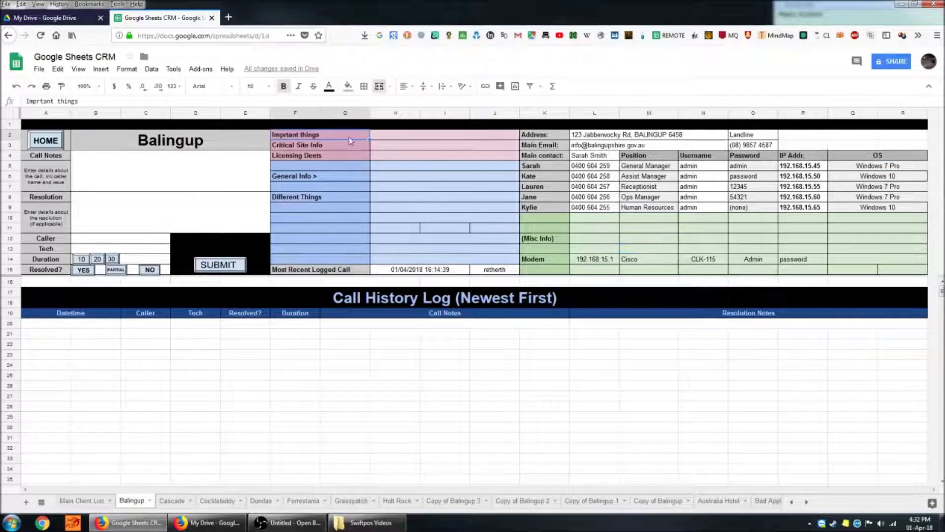
pyautogui.keyDown('shift'); pyautogui.click(918, 274); pyautogui.keyUp('shift')
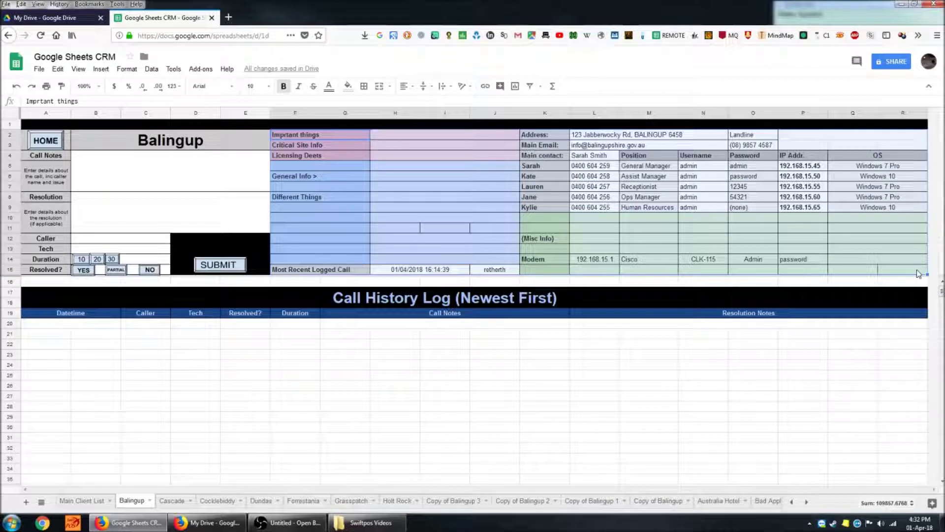
pyautogui.rightClick(918, 273)
pyautogui.rightClick(359, 274)
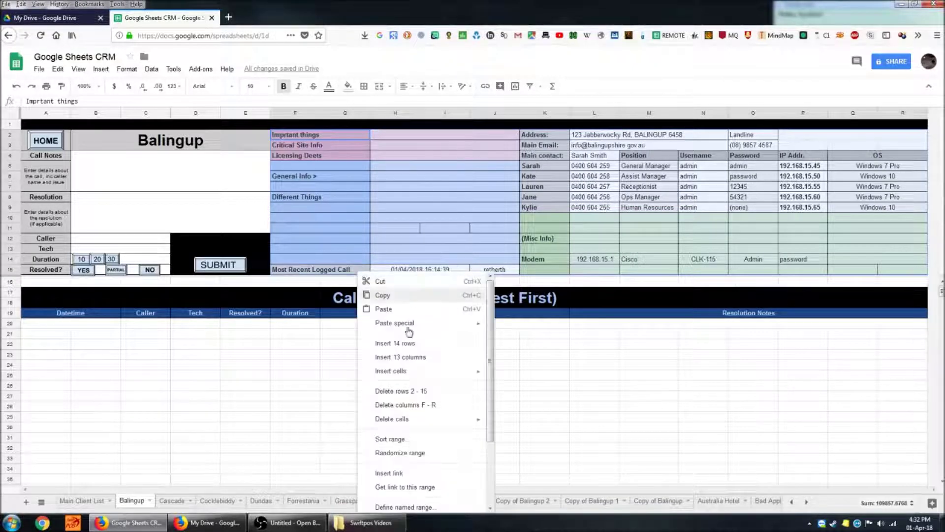
pyautogui.scroll(-1, 422, 469)
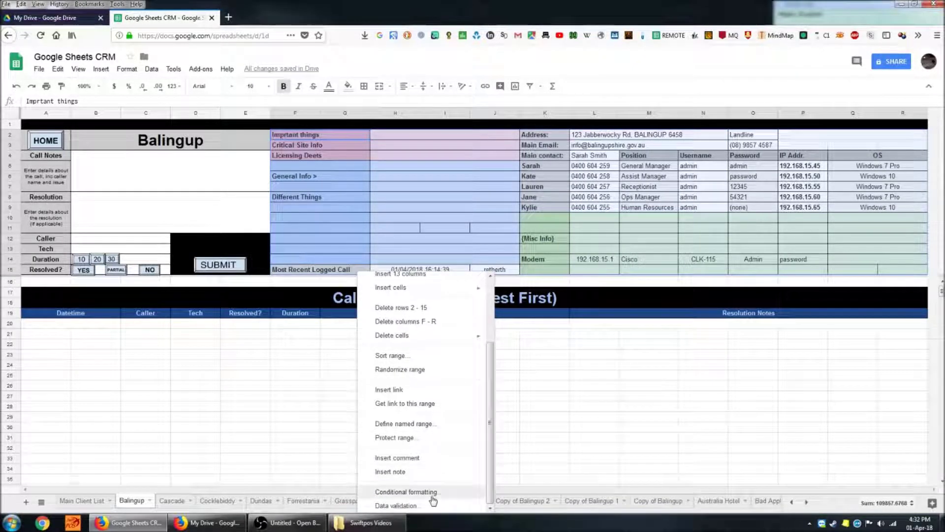
pyautogui.click(449, 438)
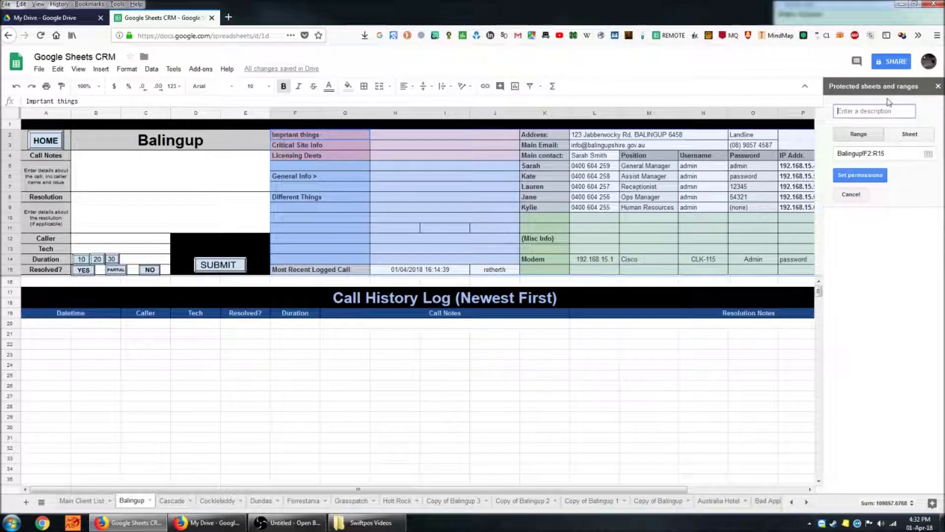
pyautogui.click(870, 176)
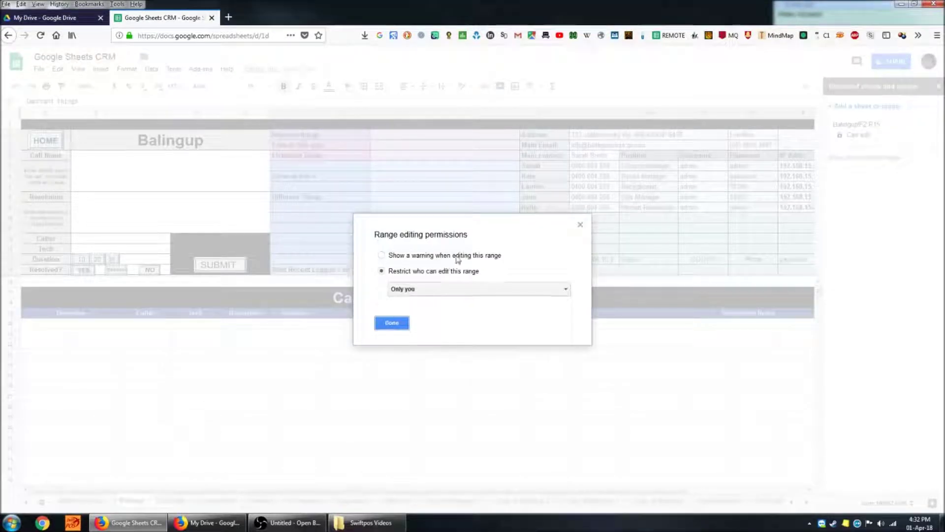
pyautogui.click(462, 256)
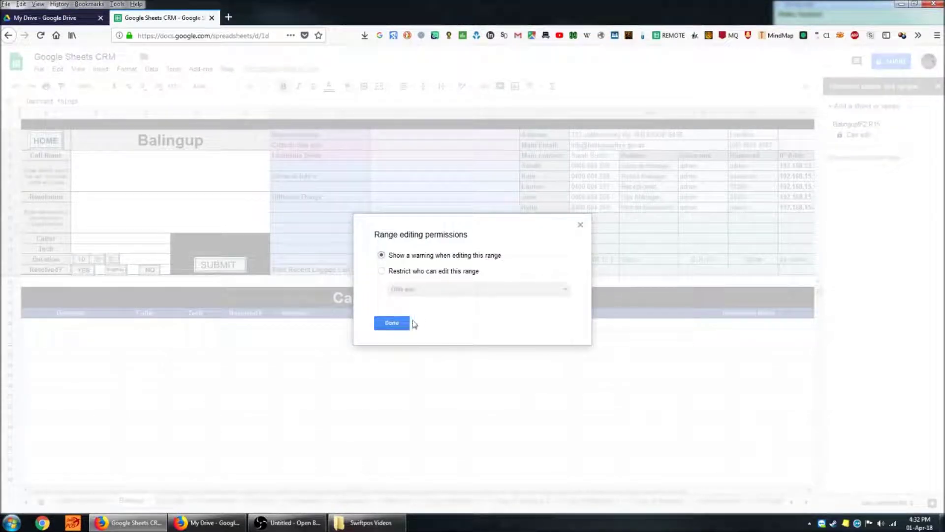
pyautogui.click(392, 323)
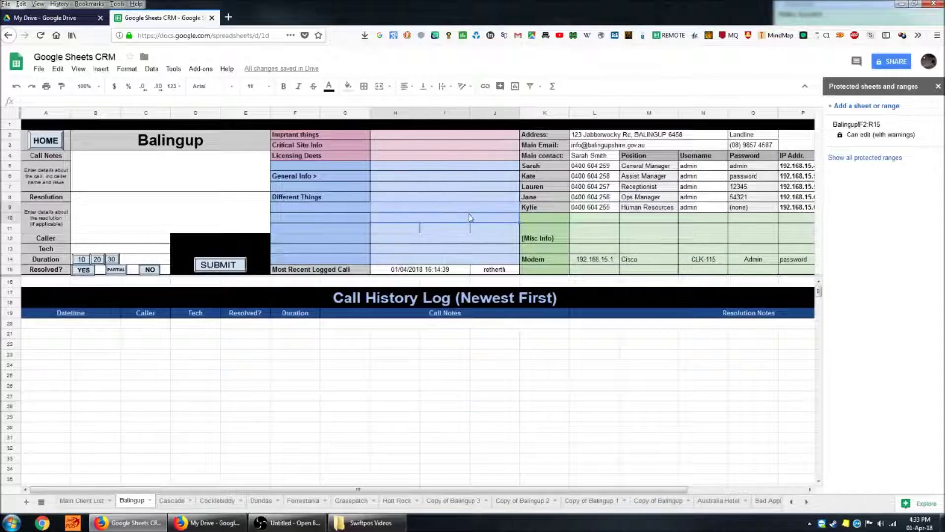
pyautogui.click(408, 197)
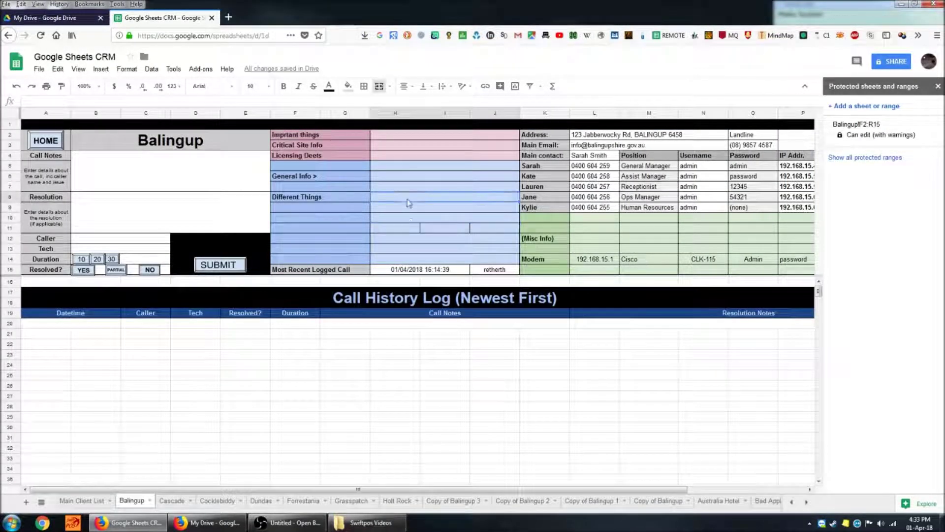
pyautogui.write('ertgh')
pyautogui.press('Return')
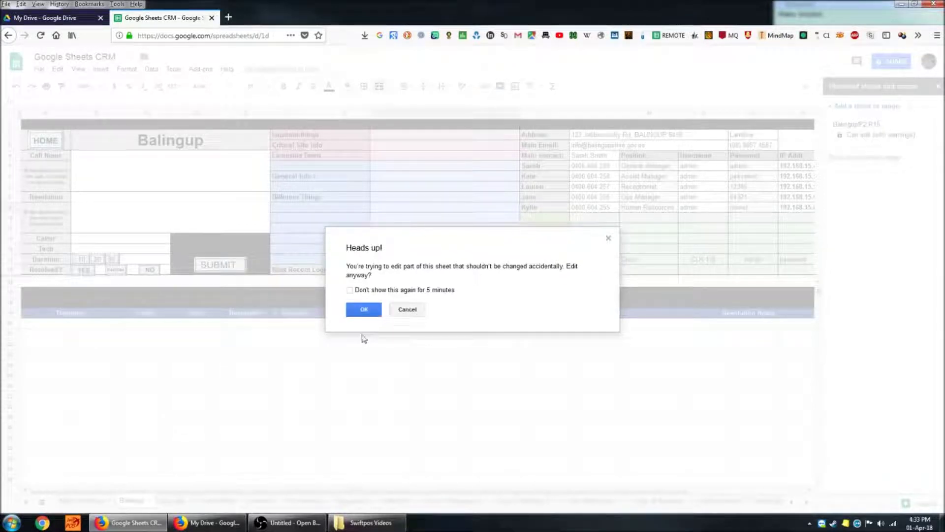
pyautogui.click(407, 310)
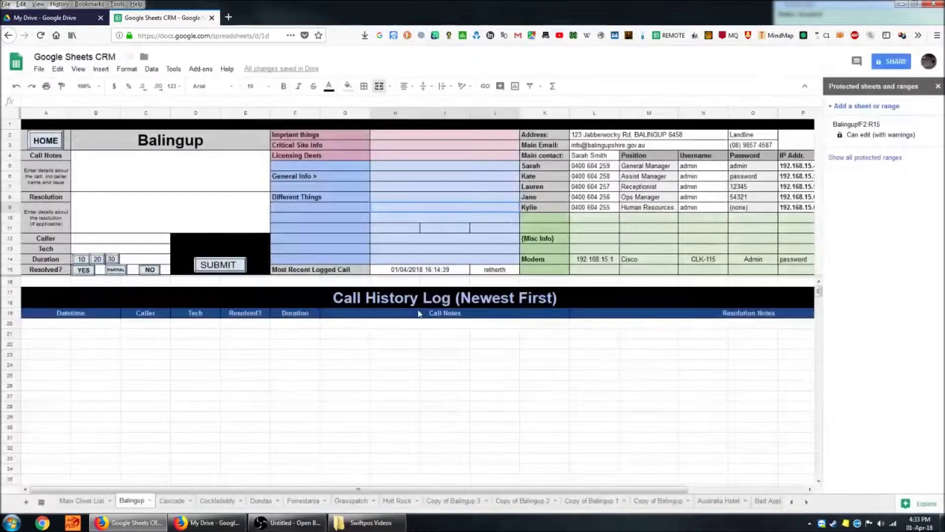
pyautogui.click(515, 228)
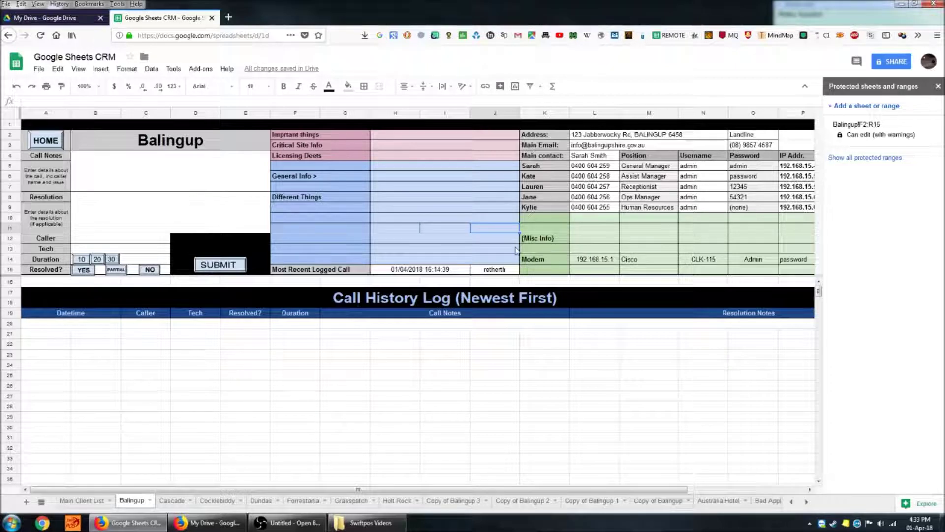
pyautogui.click(139, 187)
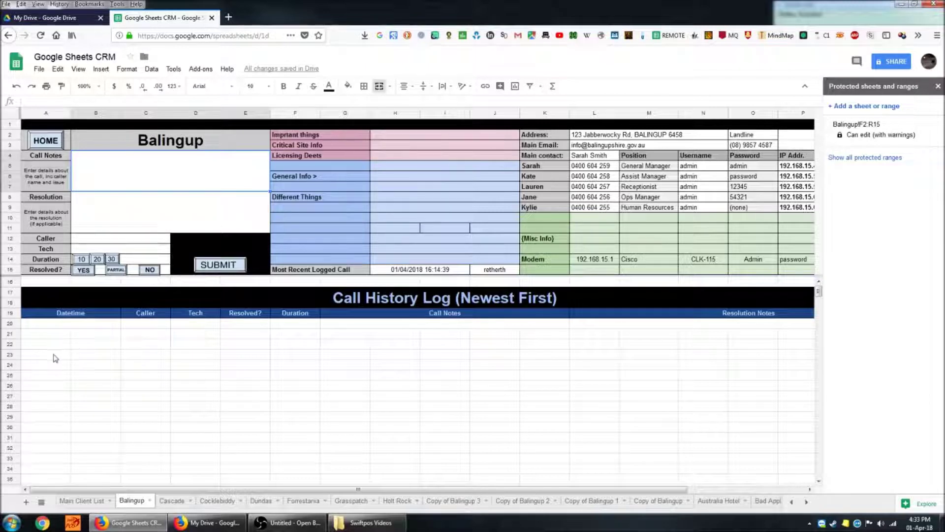
# - Enter sample call notes text in the Call Notes box
pyautogui.moveTo(53, 336); pyautogui.dragTo(736, 483)
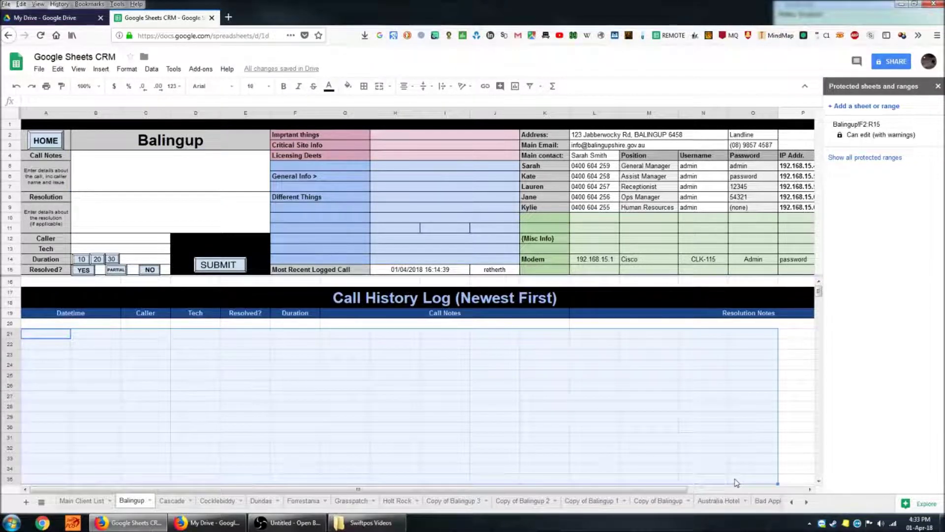
pyautogui.click(544, 427)
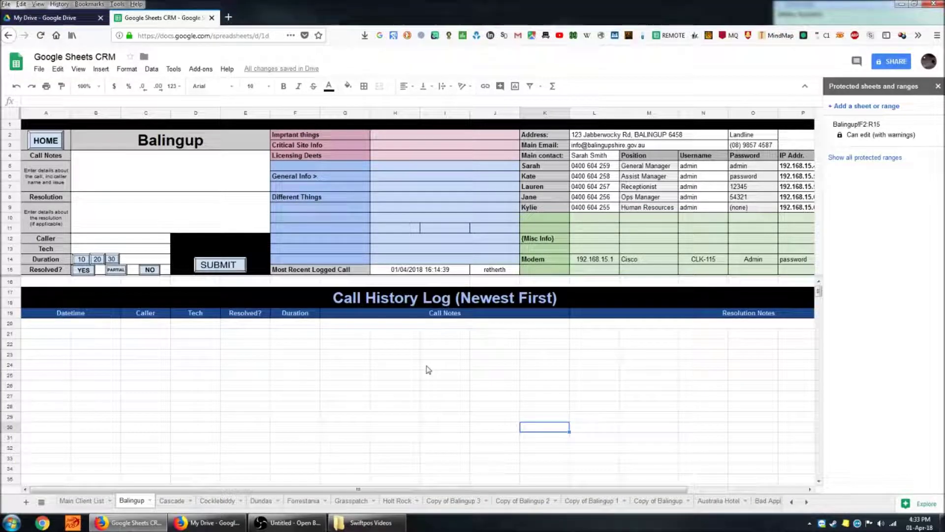
pyautogui.click(146, 176)
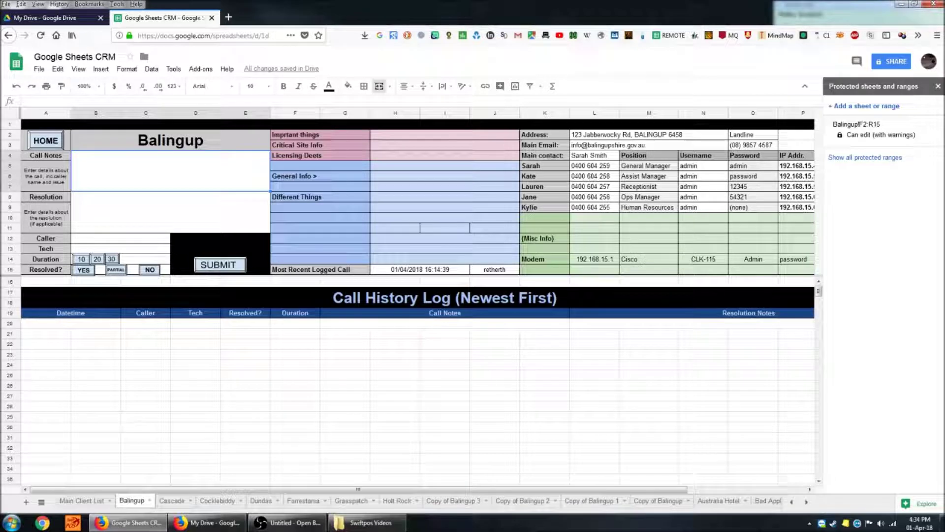
pyautogui.write('rgherthe')
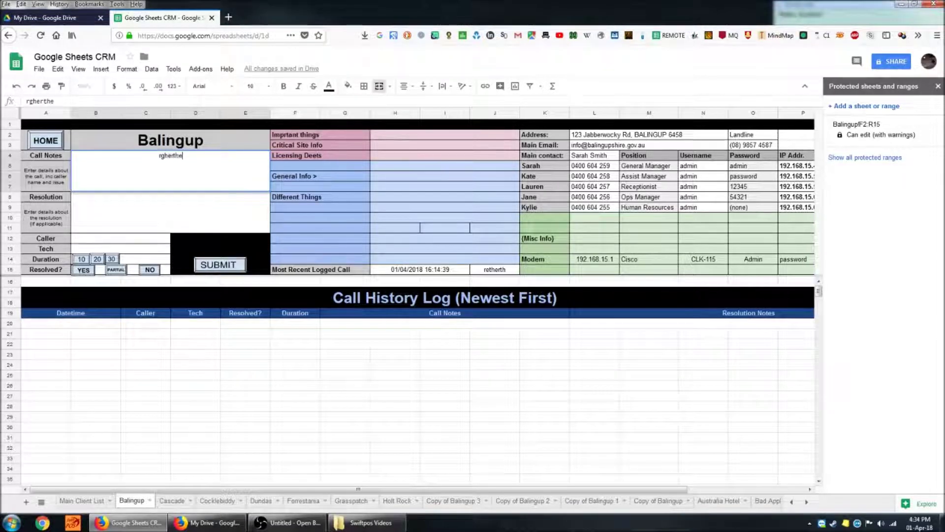
pyautogui.write('herherth dergtfherher')
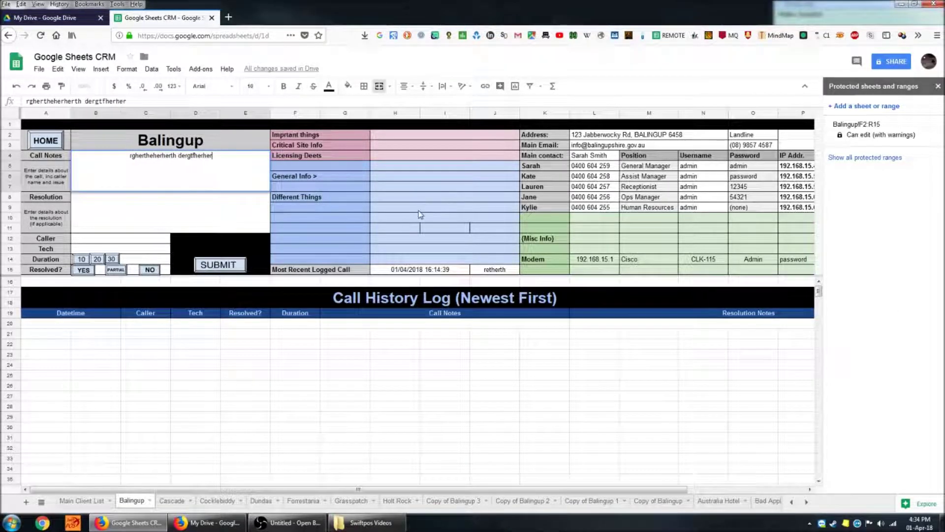
pyautogui.write(' rgerergber ererb')
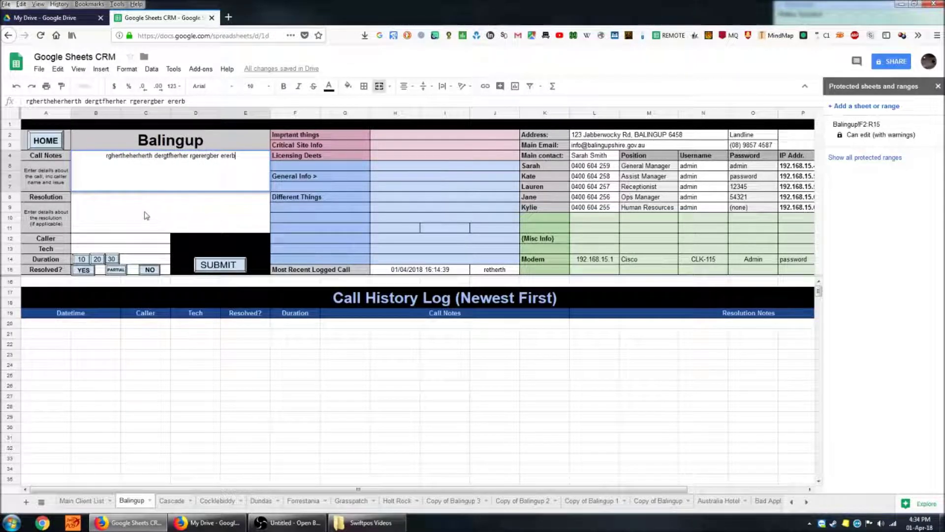
pyautogui.click(164, 204)
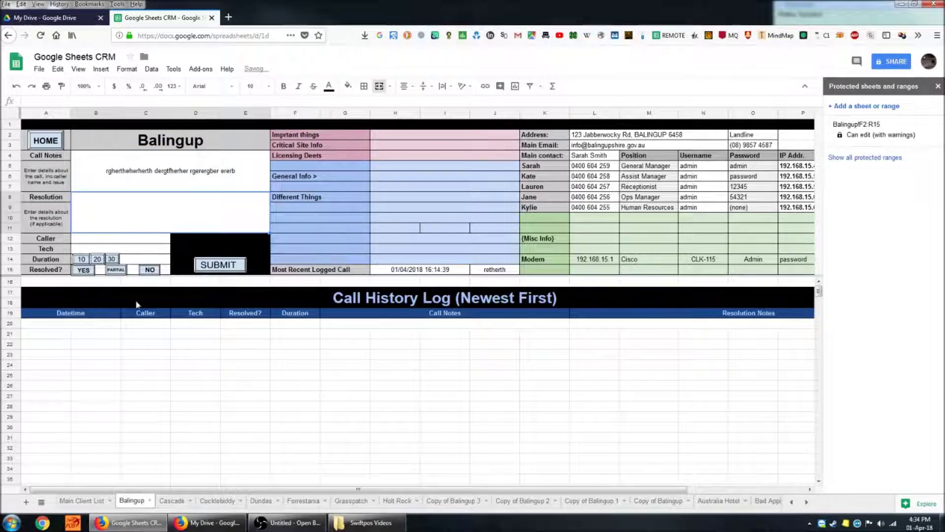
# - Fill in the caller and tech names, type resolution notes, and set duration 10
pyautogui.click(131, 249)
pyautogui.click(138, 239)
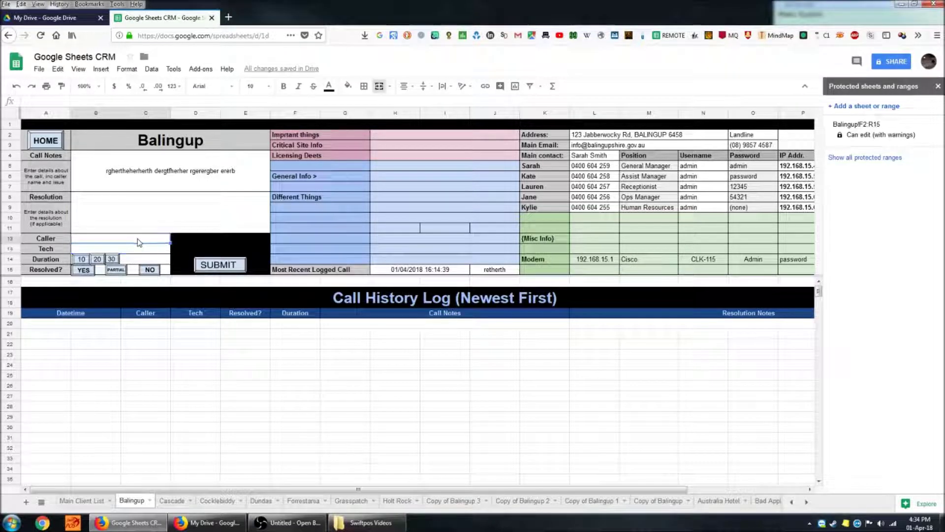
pyautogui.write('Karen')
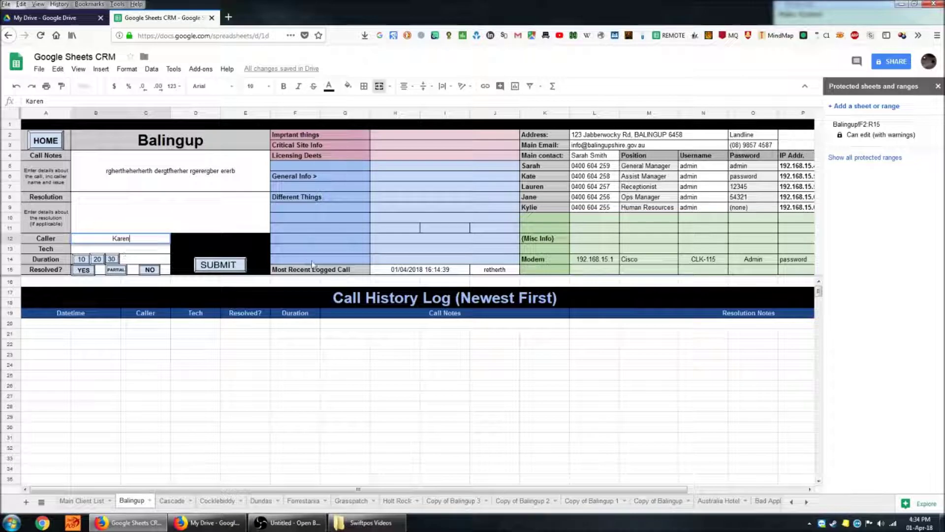
pyautogui.press('Return')
pyautogui.write('John')
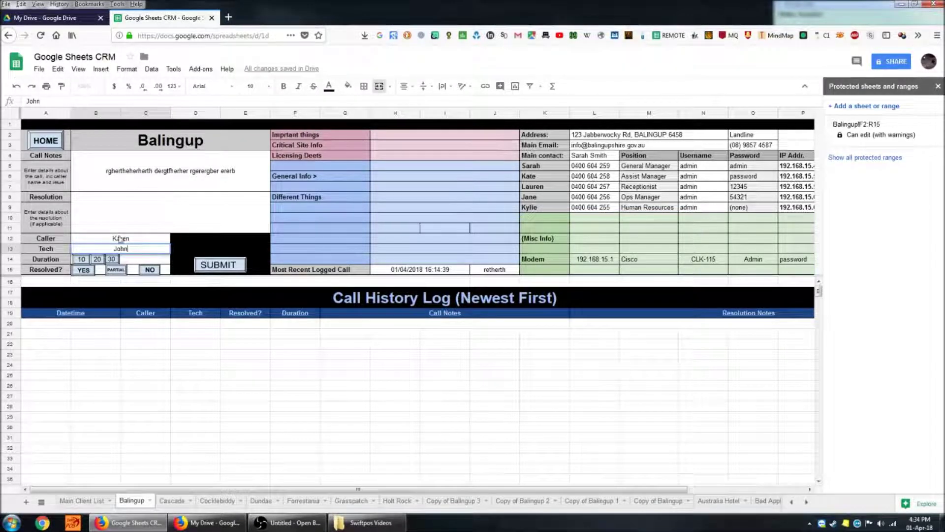
pyautogui.click(141, 225)
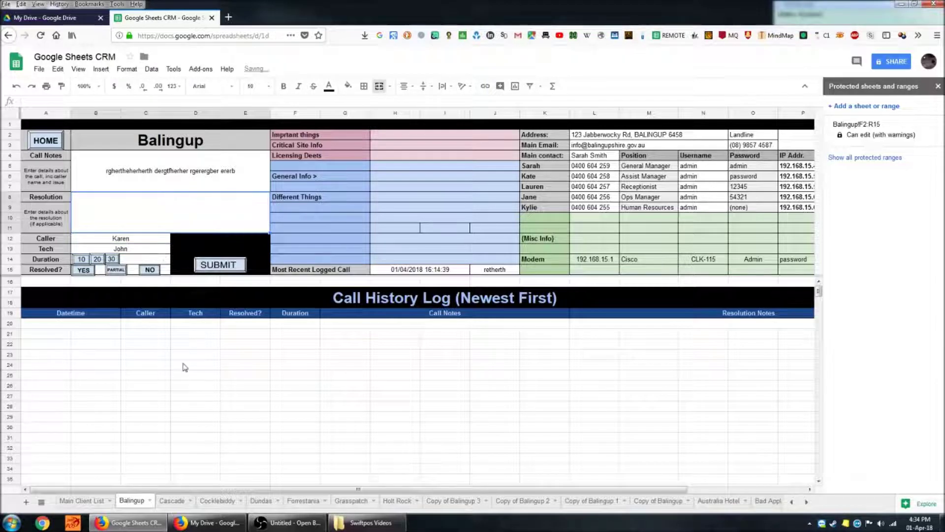
pyautogui.write('ew34therth erthe')
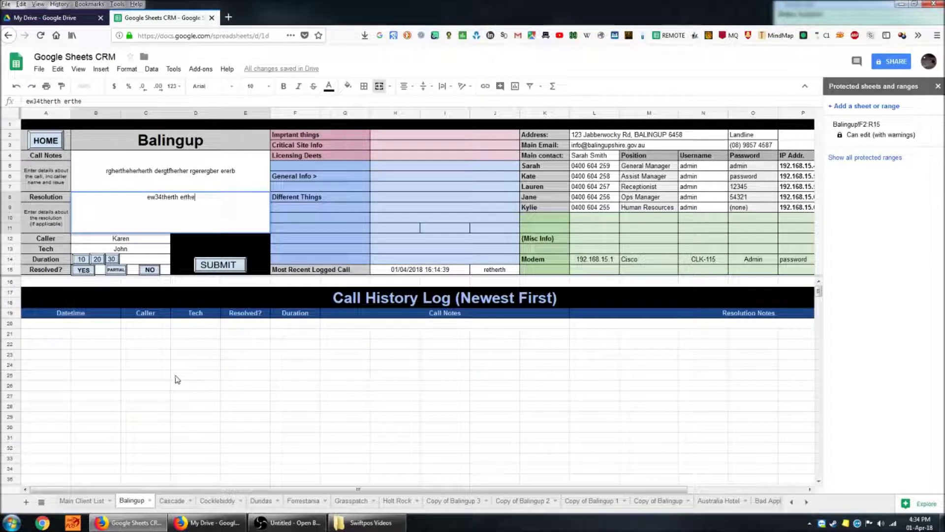
pyautogui.write('rthert erthertherthe')
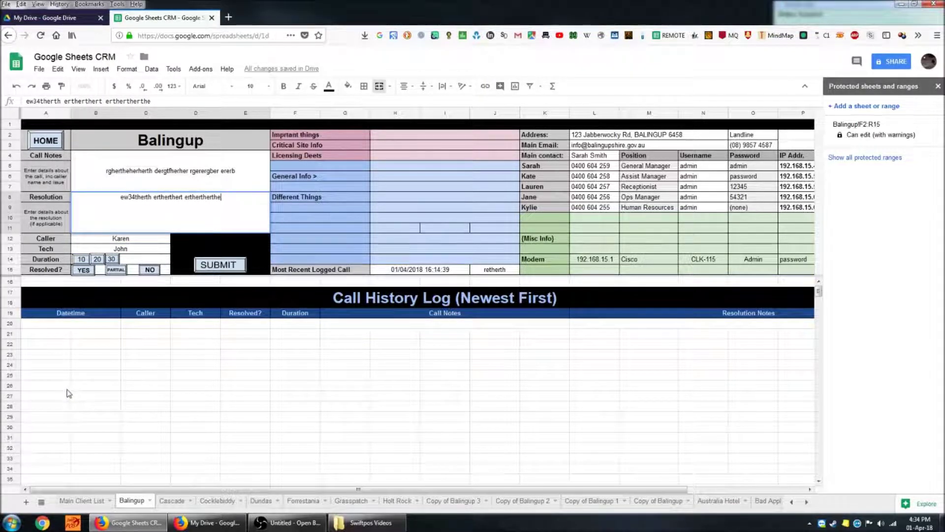
pyautogui.write('rt ertherthert ert')
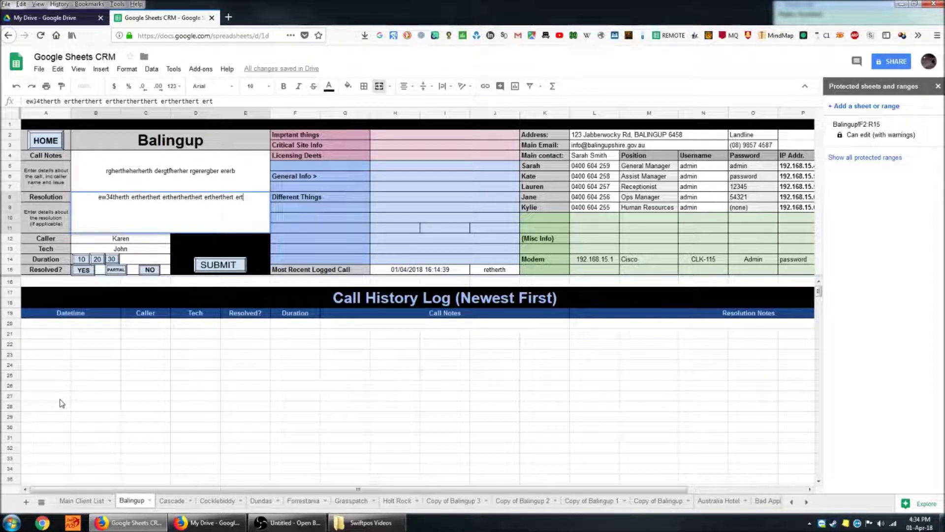
pyautogui.write('h3erth')
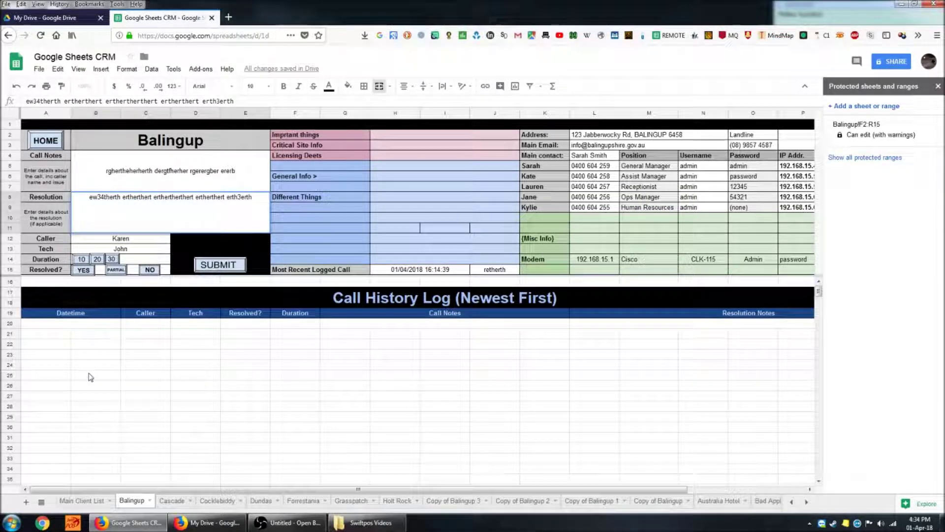
pyautogui.click(84, 260)
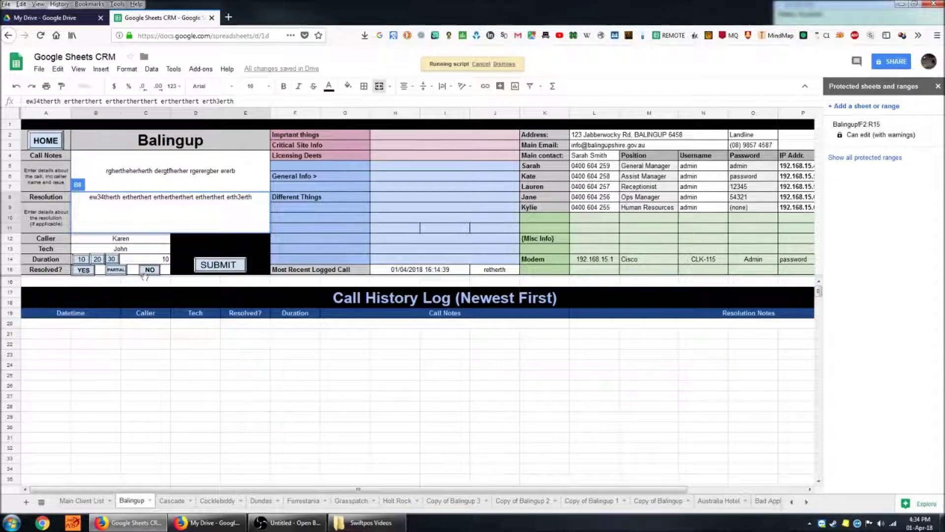
# - Mark the call resolved YES and change the duration from 10 to 42
pyautogui.click(89, 273)
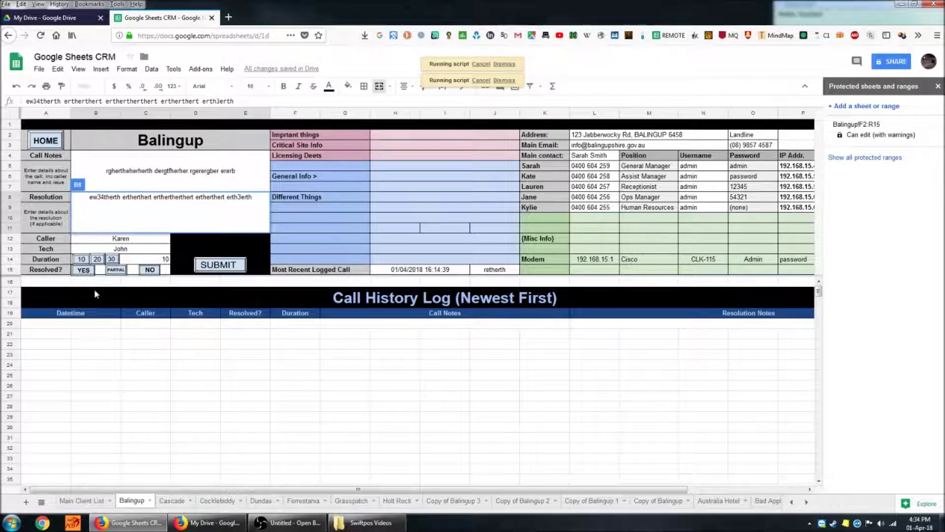
pyautogui.click(165, 261)
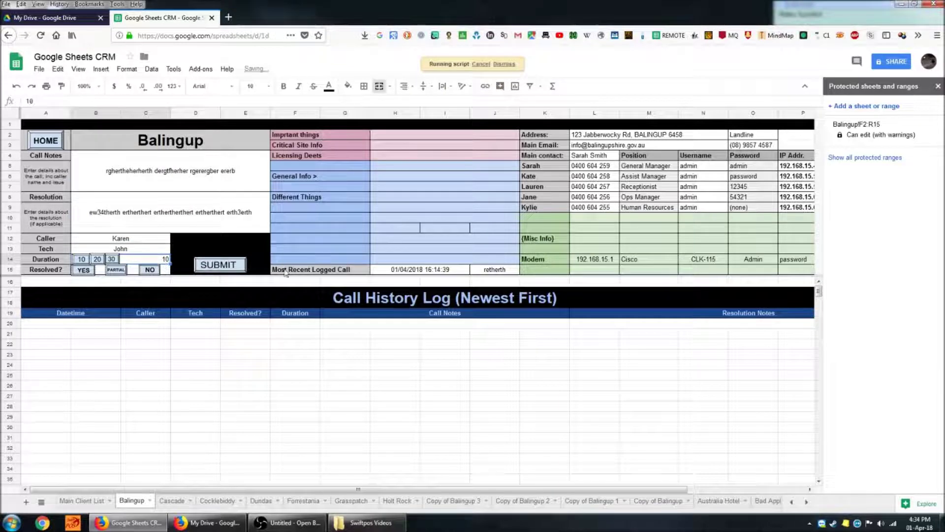
pyautogui.write('4')
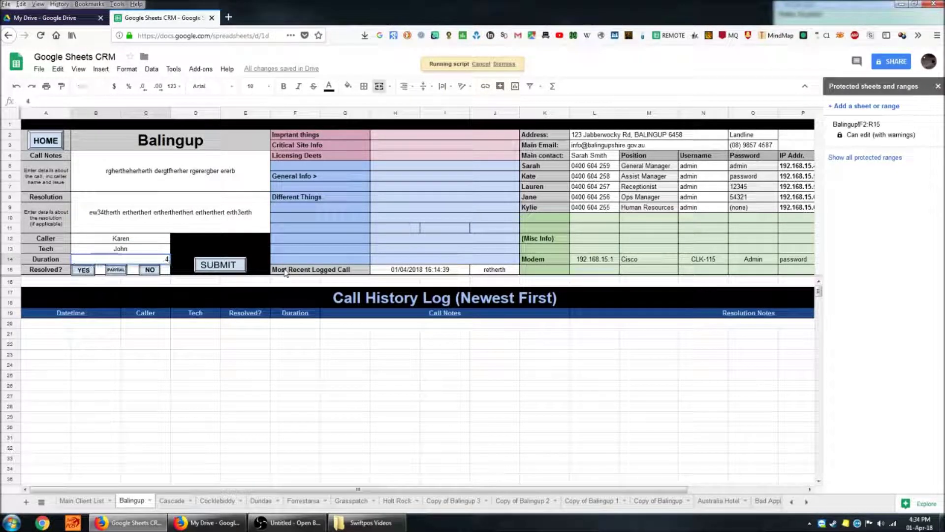
pyautogui.write('2')
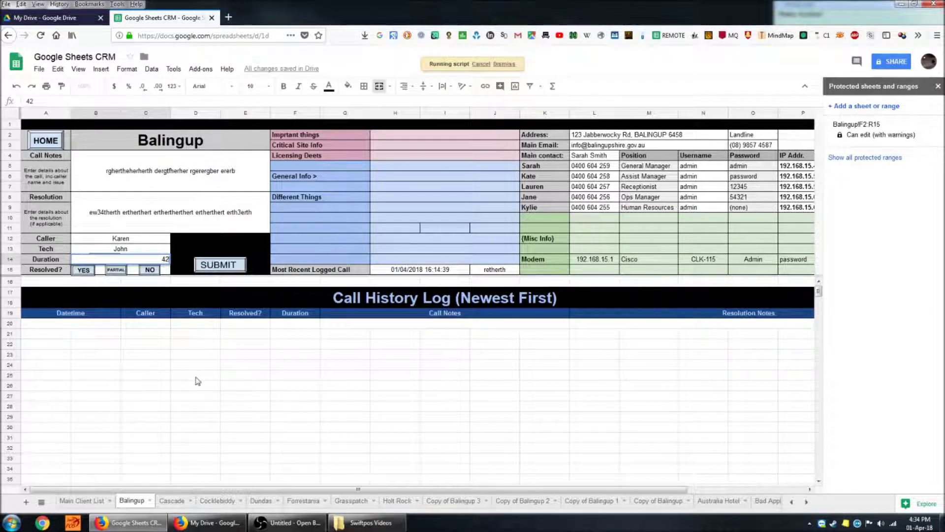
pyautogui.press('Return')
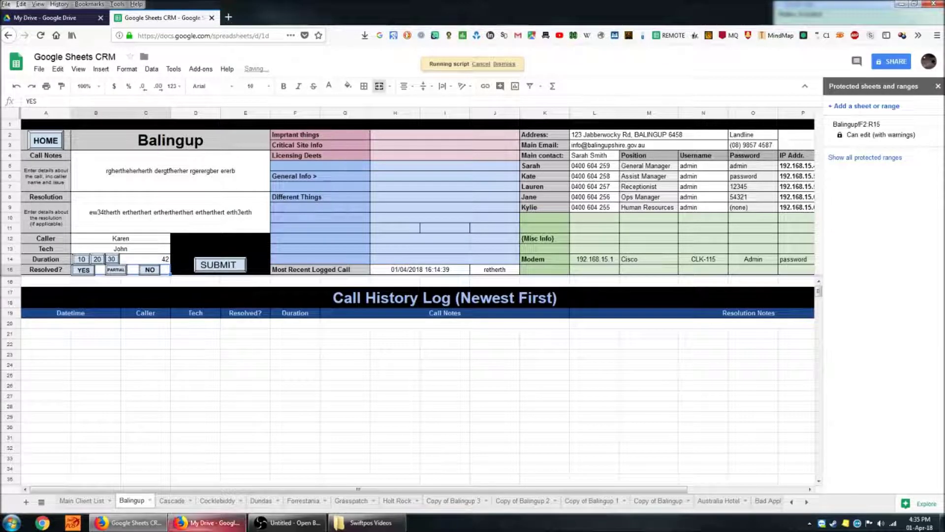
# - Commit the entry and submit, logging the call at 01/04/2018 16:35:01 at the top
pyautogui.click(217, 243)
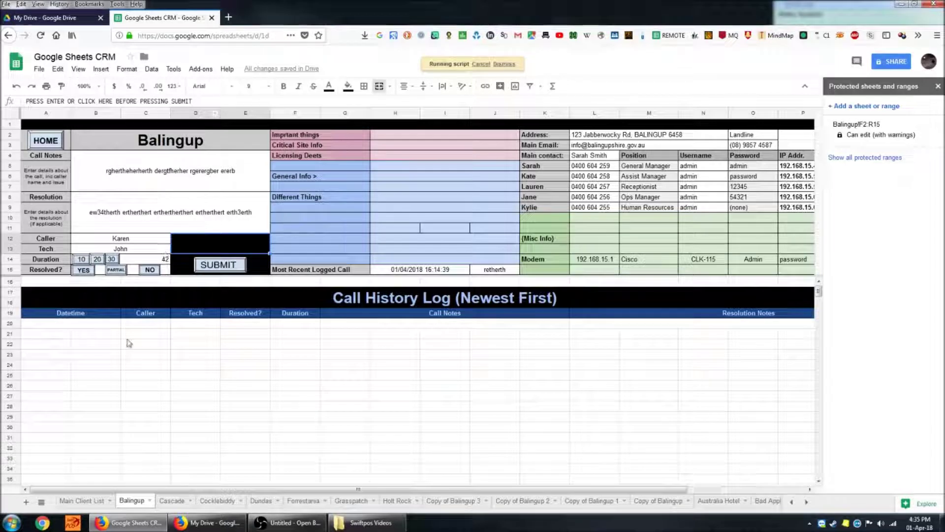
pyautogui.click(233, 270)
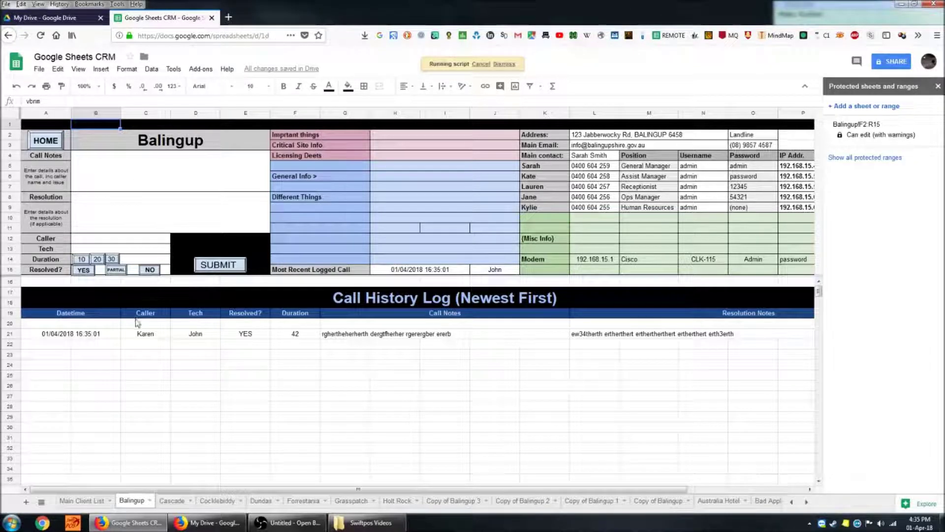
pyautogui.click(74, 335)
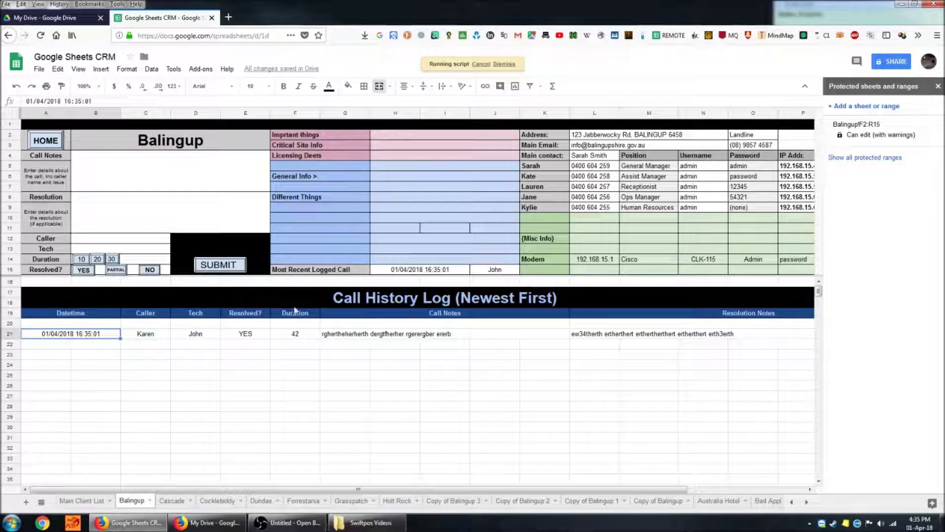
pyautogui.click(292, 337)
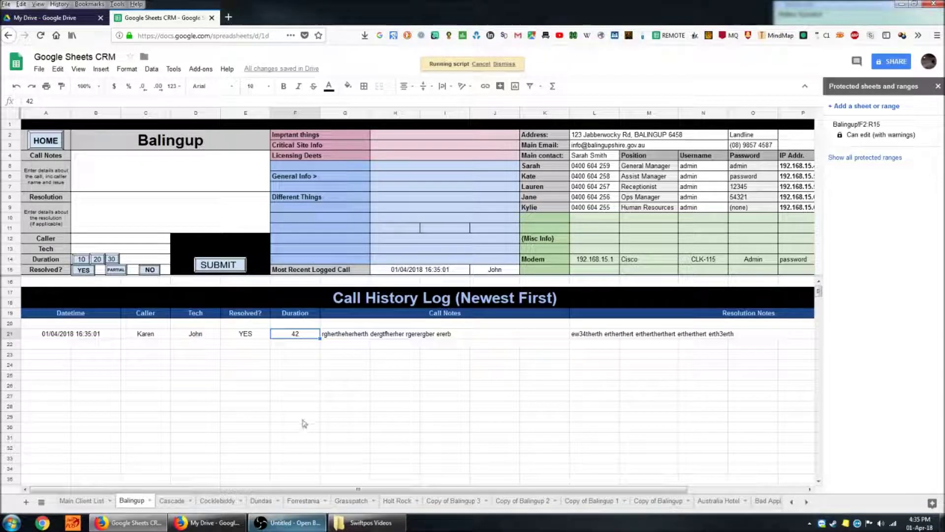
pyautogui.click(310, 459)
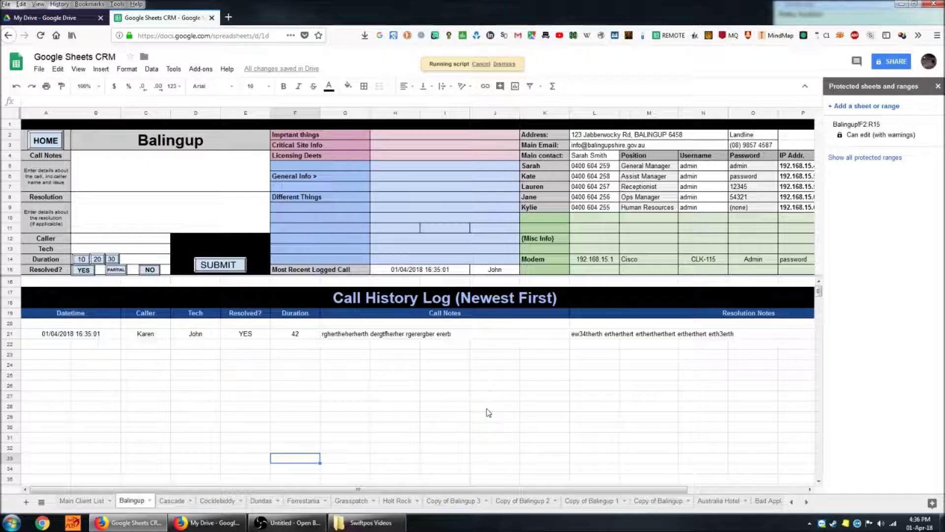
pyautogui.click(510, 334)
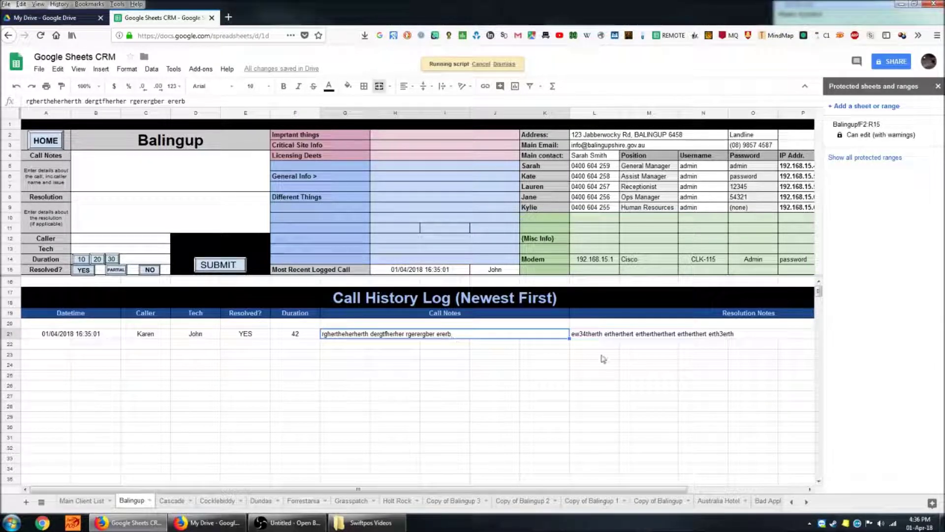
pyautogui.click(673, 339)
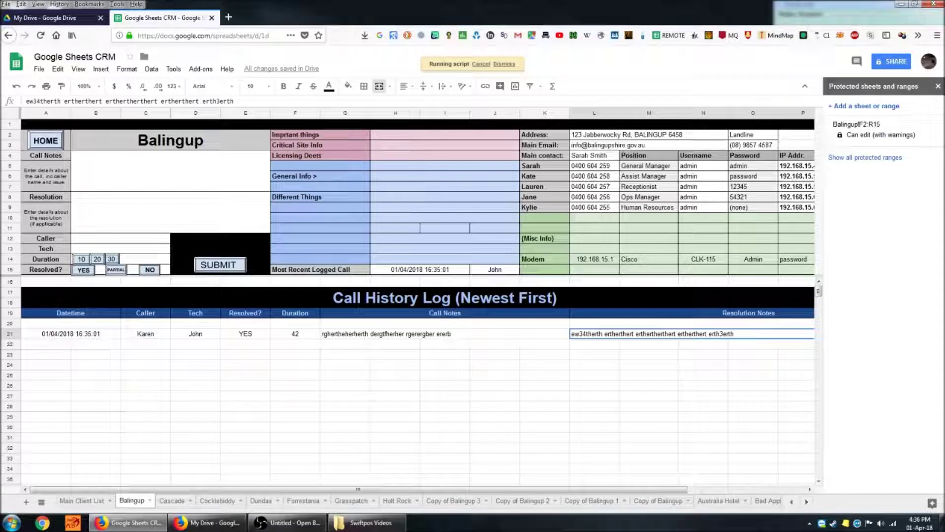
pyautogui.click(173, 187)
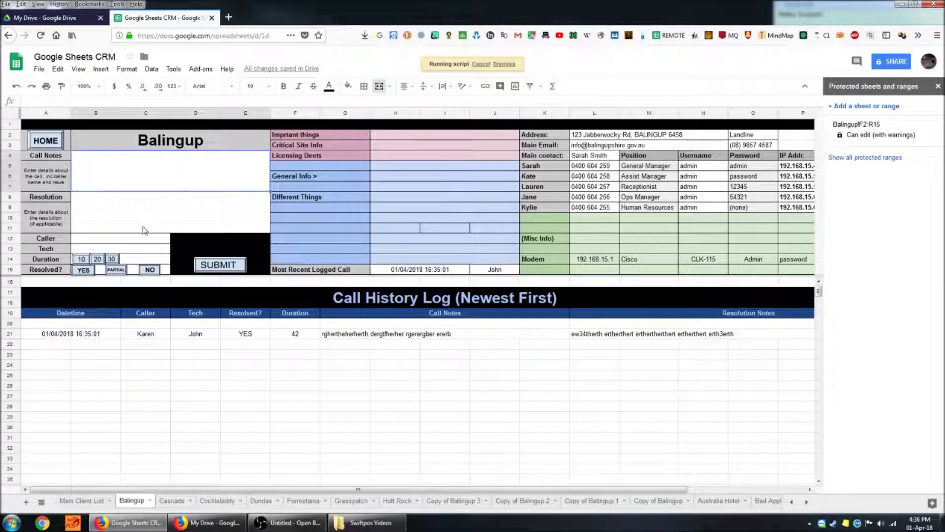
# - Fill the Balingup form's call notes, resolution, caller and tech fields with sample text
pyautogui.write('rthsrthwrthewrth')
pyautogui.press('Return')
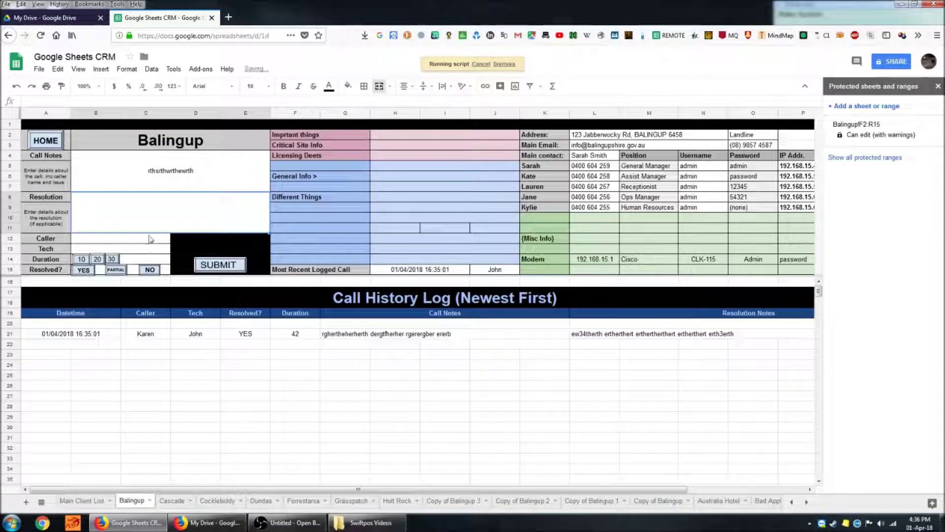
pyautogui.write('retherthertherthert')
pyautogui.click(151, 241)
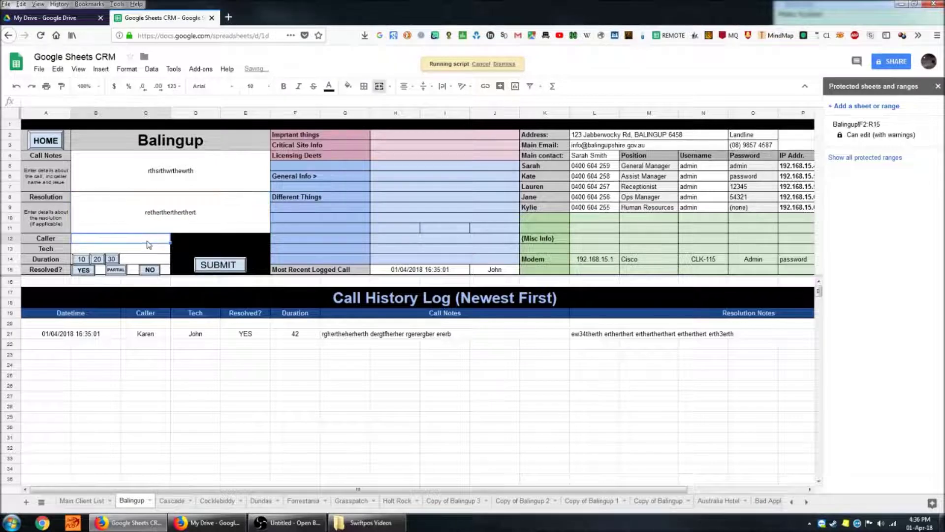
pyautogui.write('reht')
pyautogui.click(144, 251)
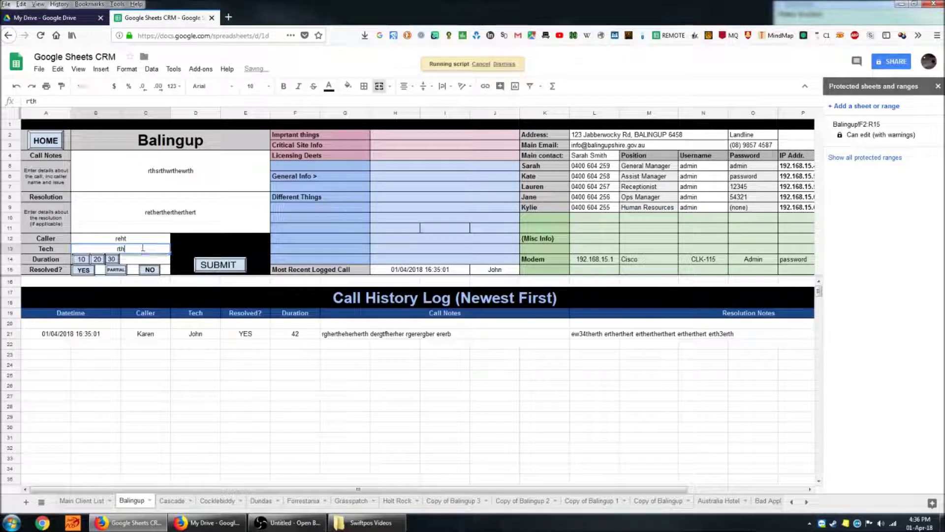
pyautogui.write('rth')
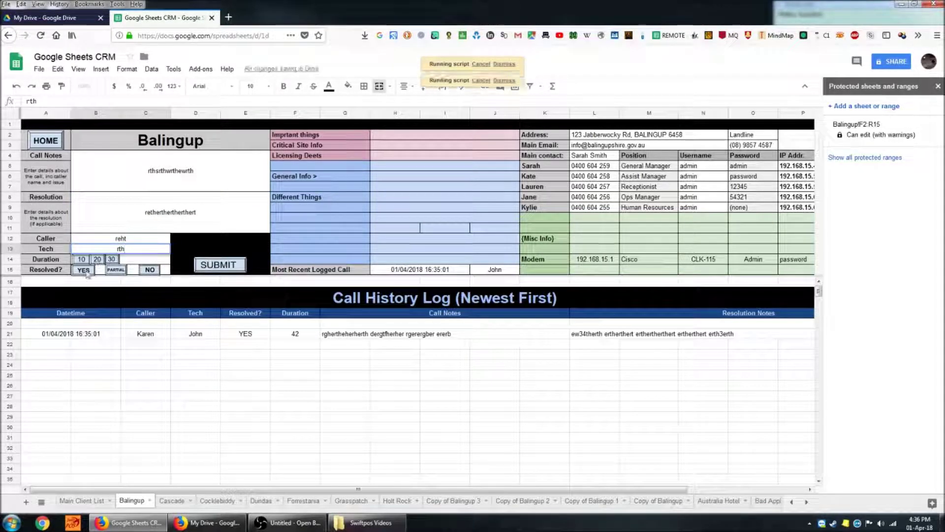
# - Set duration 20 and submit, placing the 16:36:21 call above the older one
pyautogui.click(84, 270)
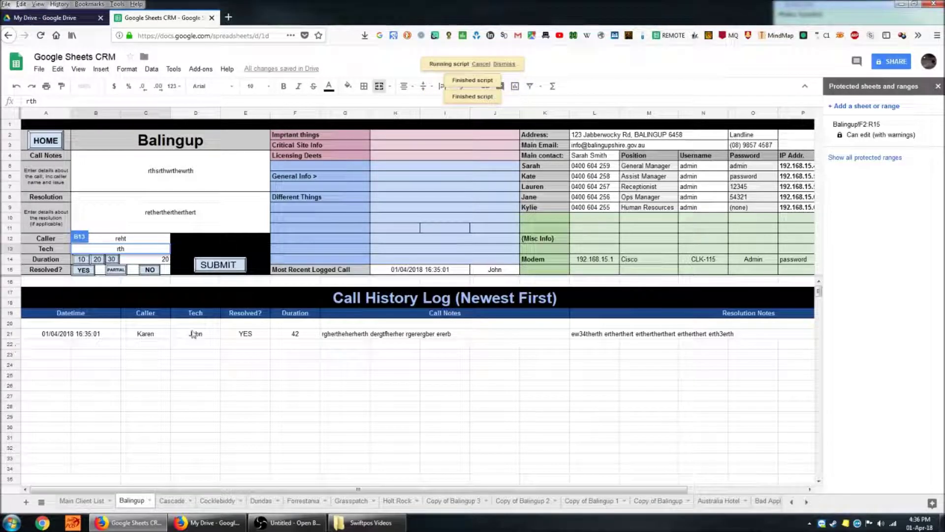
pyautogui.click(217, 249)
pyautogui.click(217, 265)
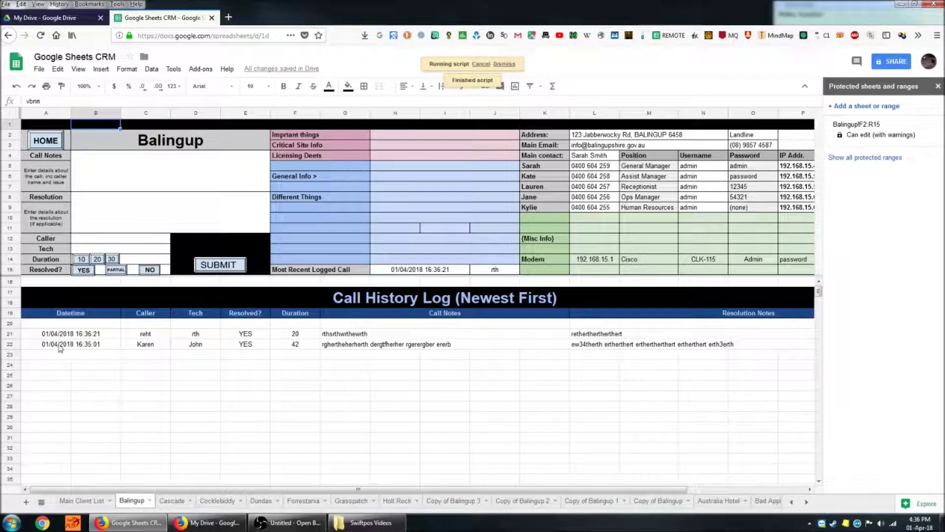
pyautogui.click(54, 346)
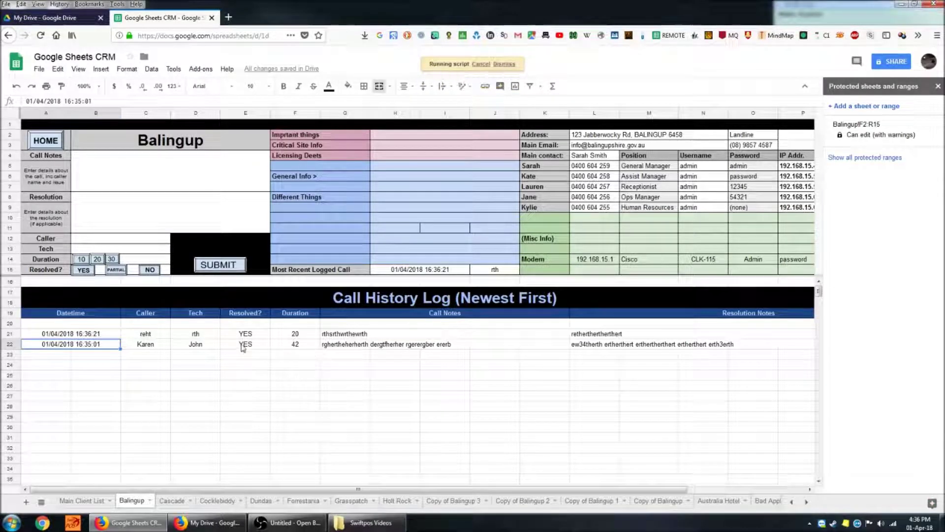
pyautogui.click(101, 338)
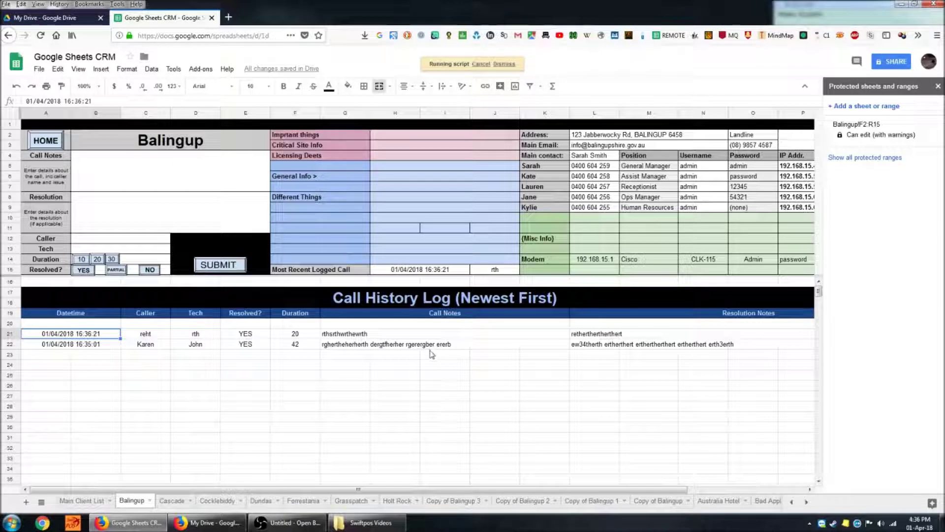
pyautogui.click(205, 332)
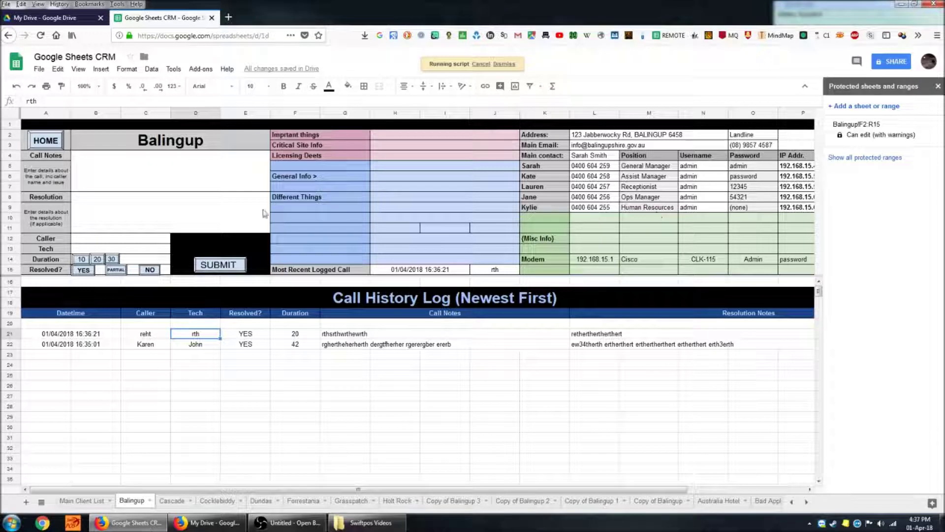
pyautogui.click(55, 142)
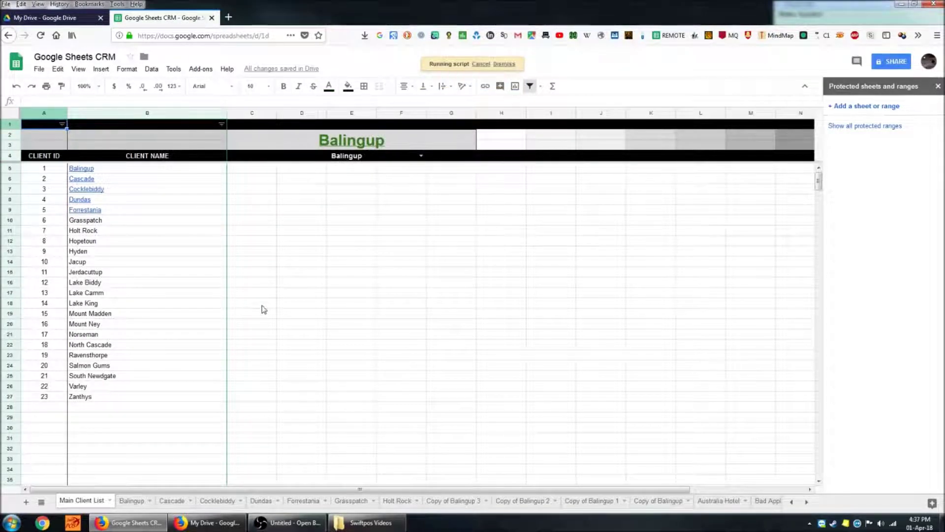
# - Pick Cascade in the D4 dropdown, view its empty sheet via the heading link, then reopen Balingup
pyautogui.click(164, 180)
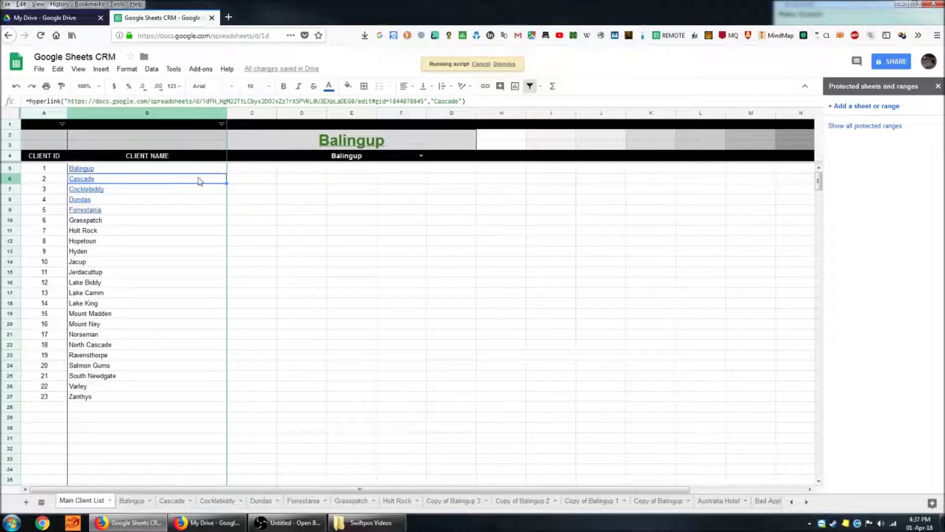
pyautogui.click(422, 156)
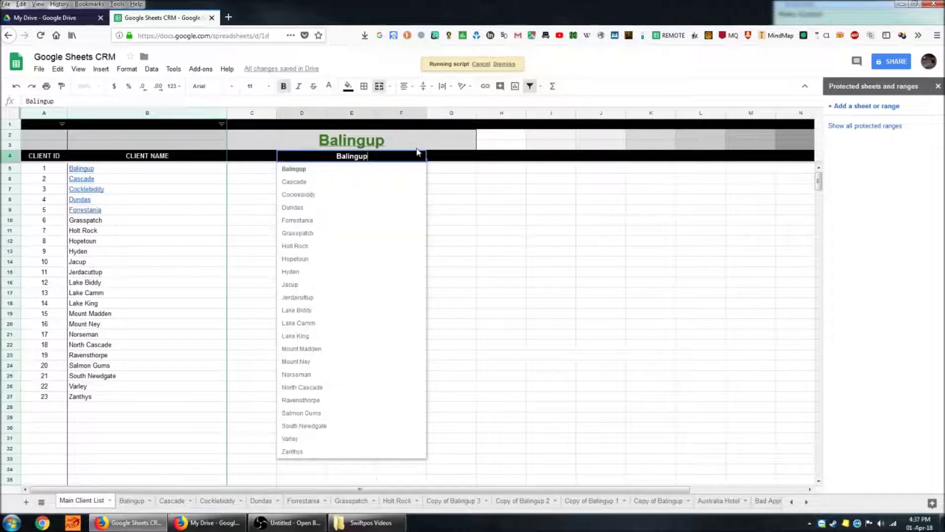
pyautogui.click(376, 182)
pyautogui.click(382, 148)
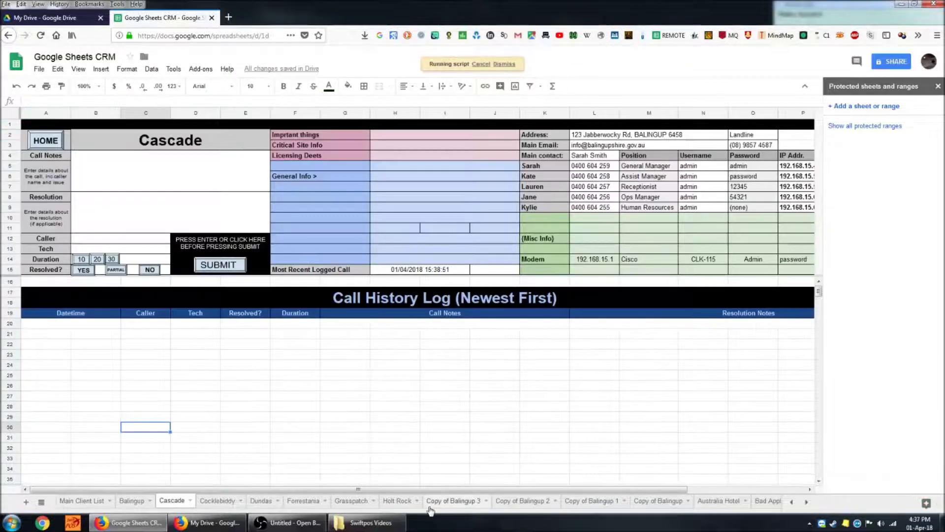
pyautogui.click(133, 501)
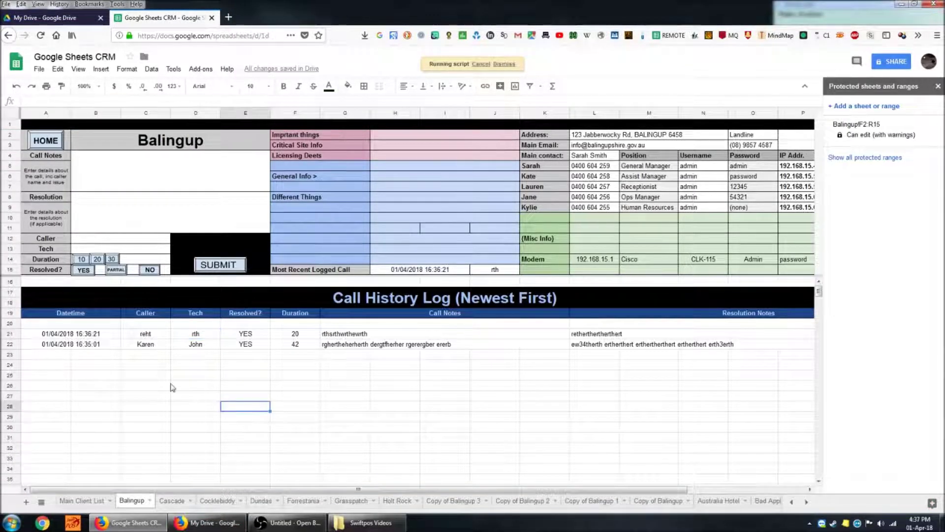
pyautogui.click(76, 348)
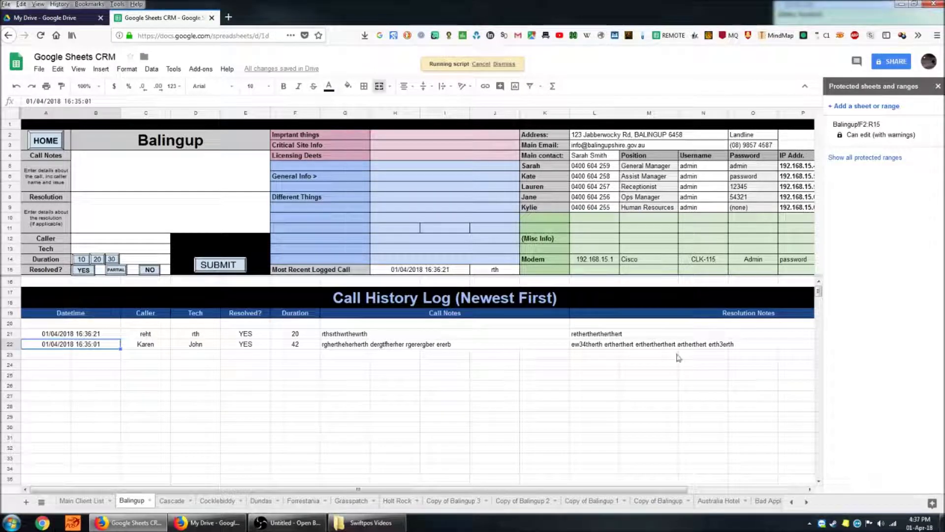
pyautogui.click(295, 427)
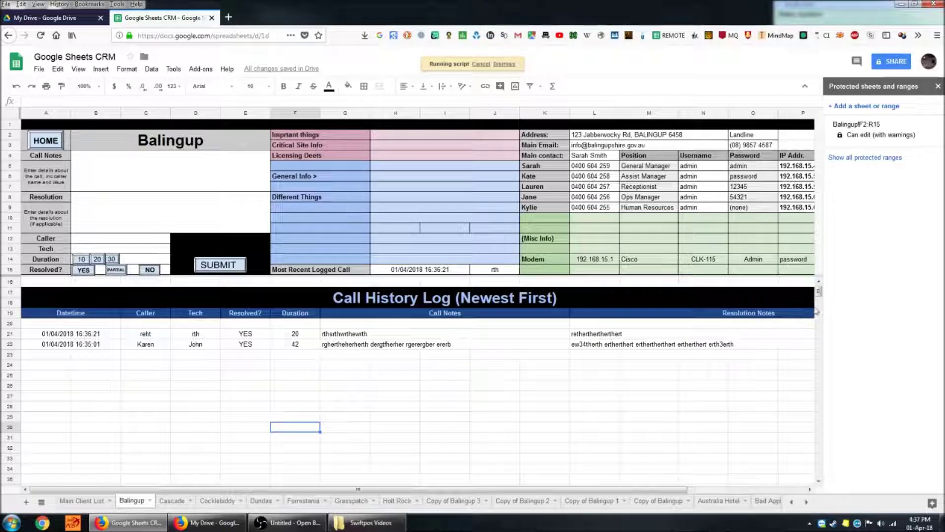
pyautogui.moveTo(819, 293); pyautogui.dragTo(859, 288)
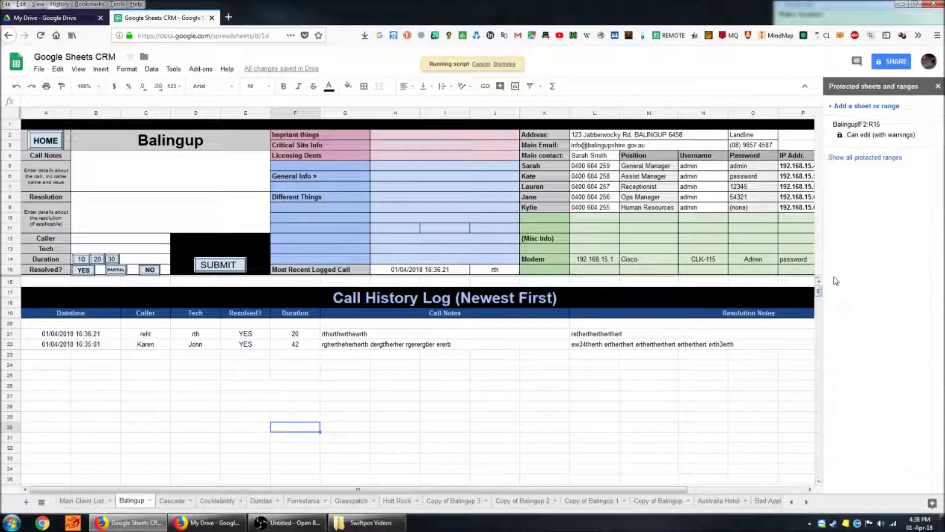
pyautogui.click(493, 439)
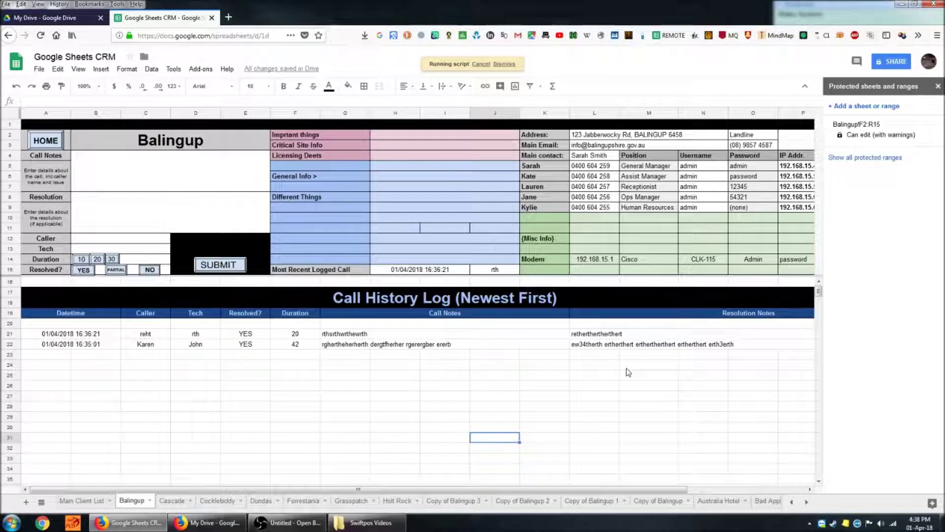
# - Delete row 22, Balingup's older call entry, so a single call remains in its history log
pyautogui.rightClick(11, 344)
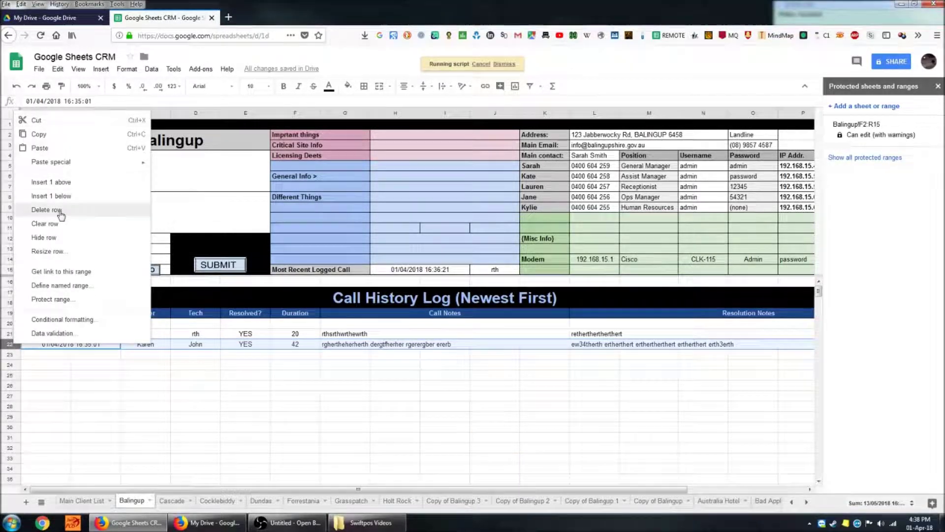
pyautogui.click(47, 210)
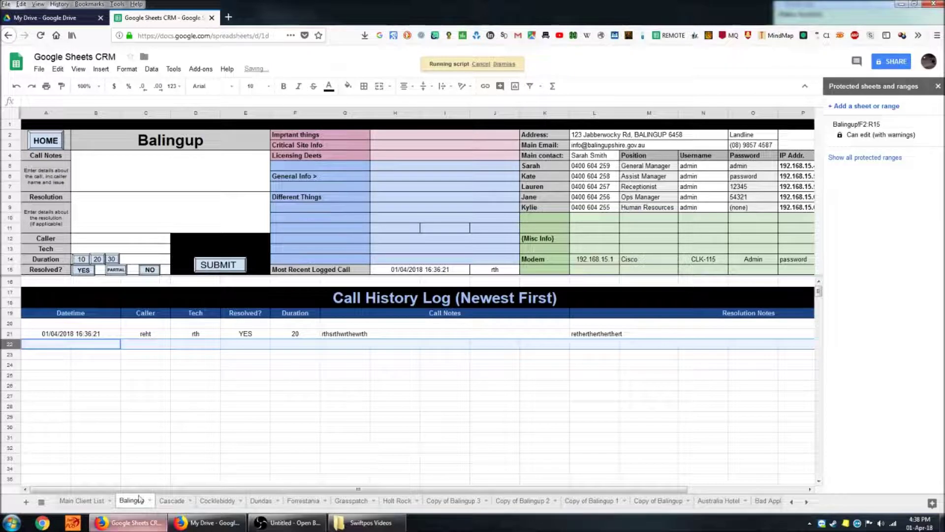
pyautogui.moveTo(502, 396); pyautogui.dragTo(495, 386)
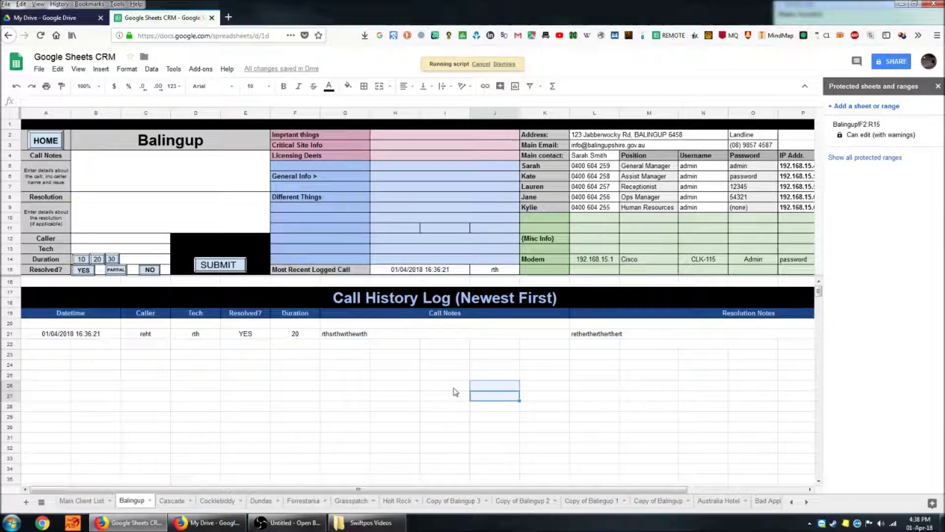
pyautogui.click(260, 398)
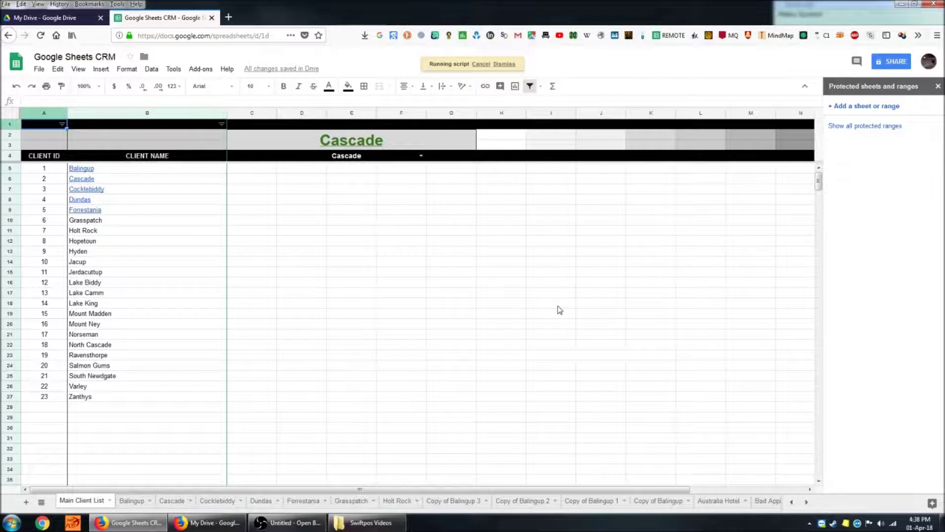
# - Pick Balingup in the D4 client search dropdown and follow its title link to the client sheet
pyautogui.click(420, 156)
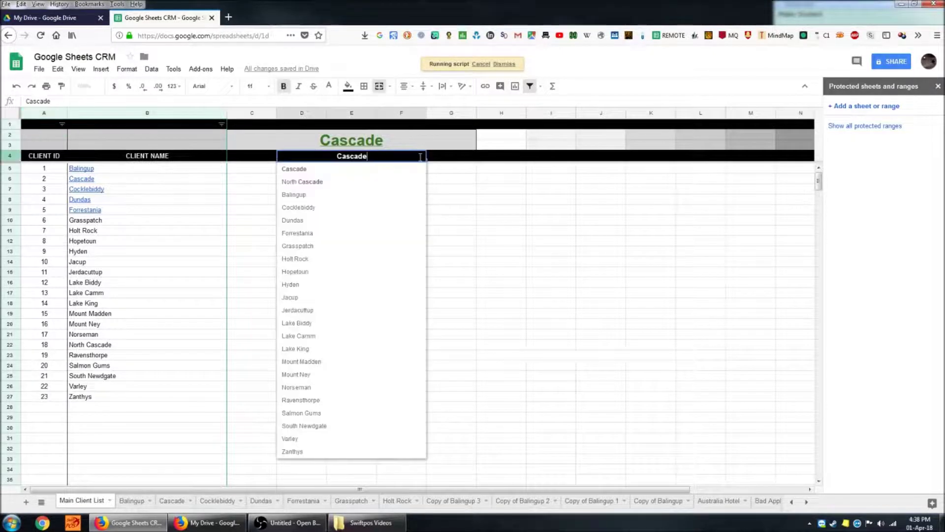
pyautogui.click(352, 194)
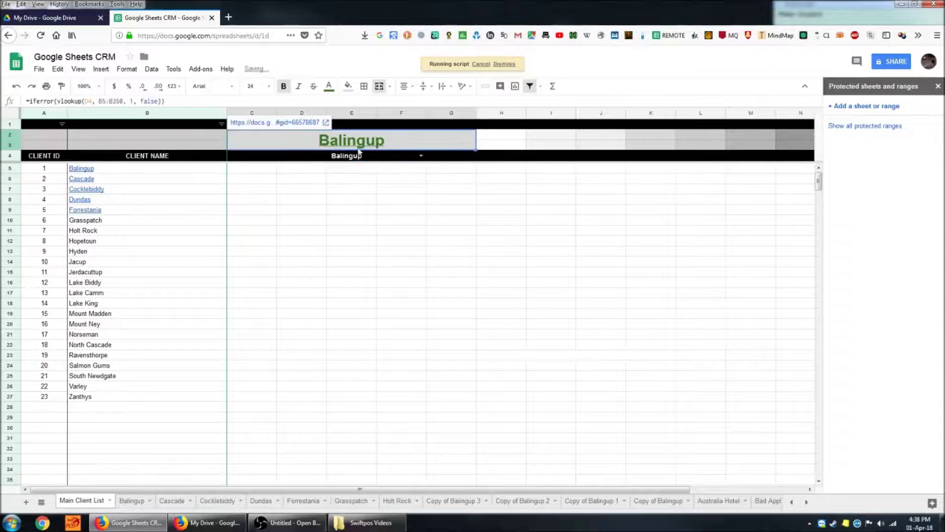
pyautogui.click(302, 124)
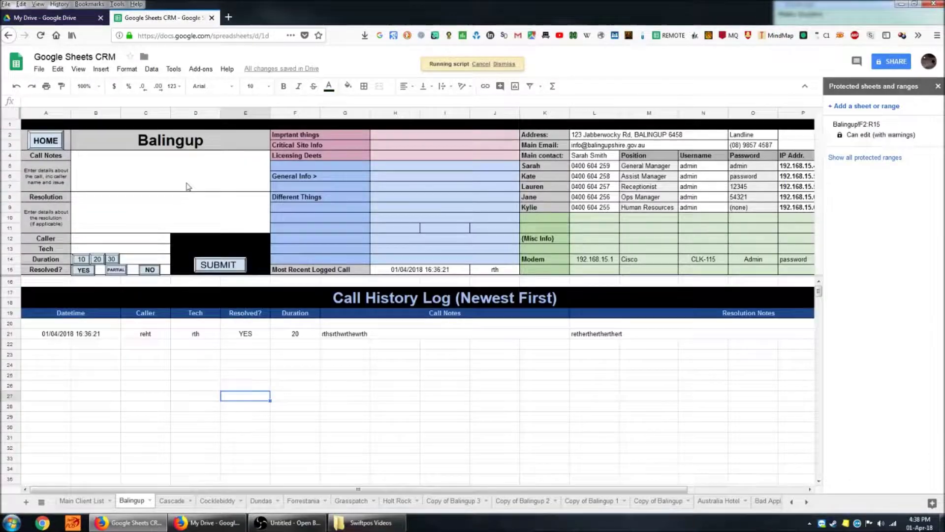
# - Fill the call form with placeholder notes, resolution, caller and tech, set duration 10, and submit
pyautogui.write('erherht')
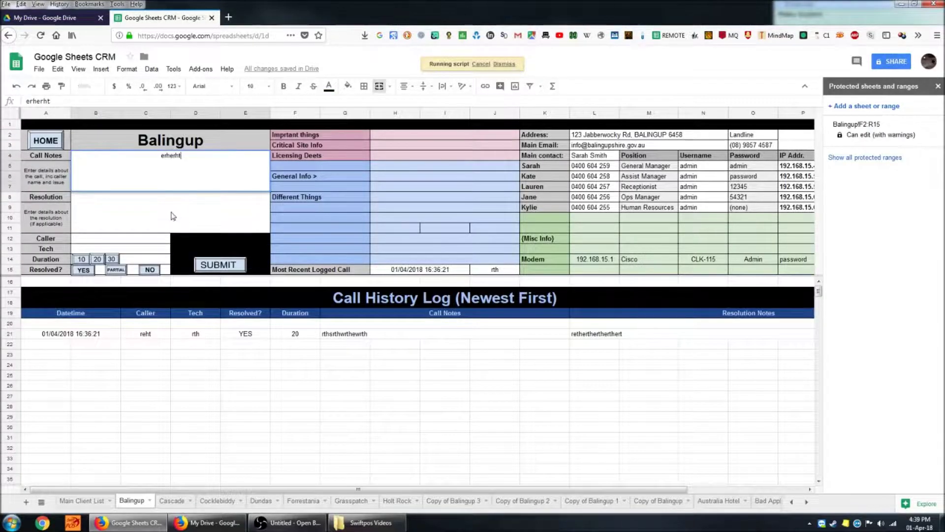
pyautogui.write('erthert ertherth')
pyautogui.press('Return')
pyautogui.write('er')
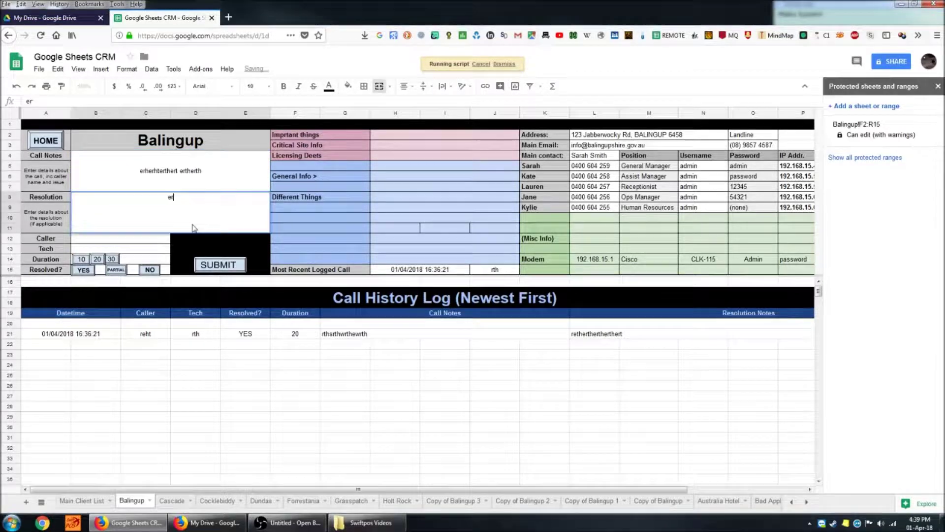
pyautogui.write('heryh eryherth')
pyautogui.click(153, 240)
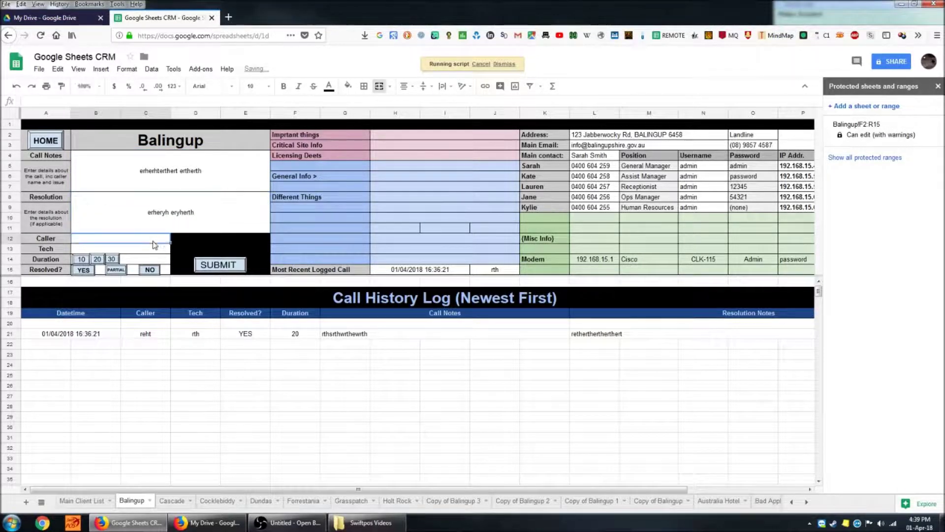
pyautogui.write('rethert')
pyautogui.press('Return')
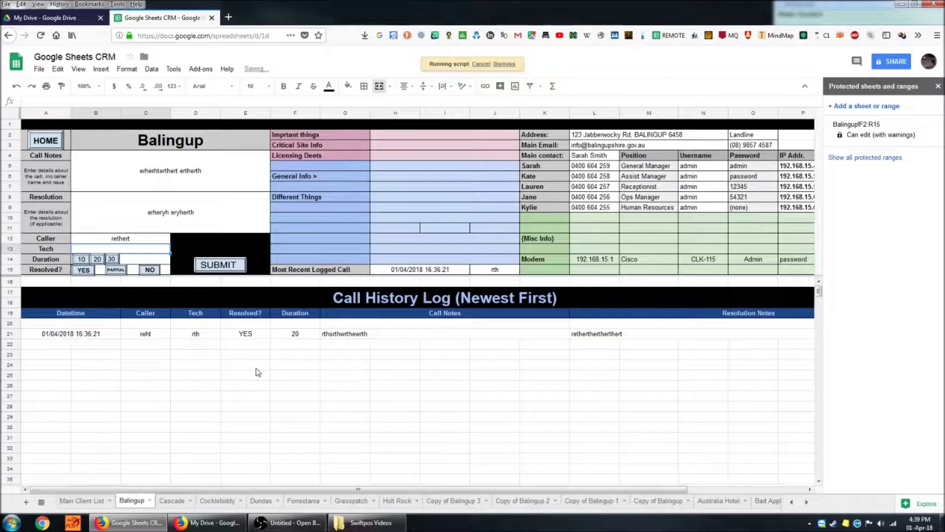
pyautogui.write('erth')
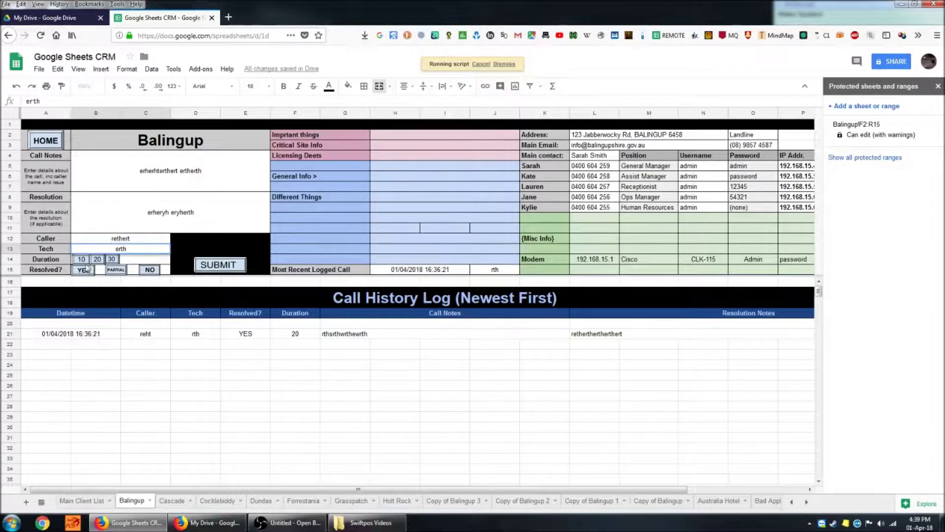
pyautogui.click(82, 260)
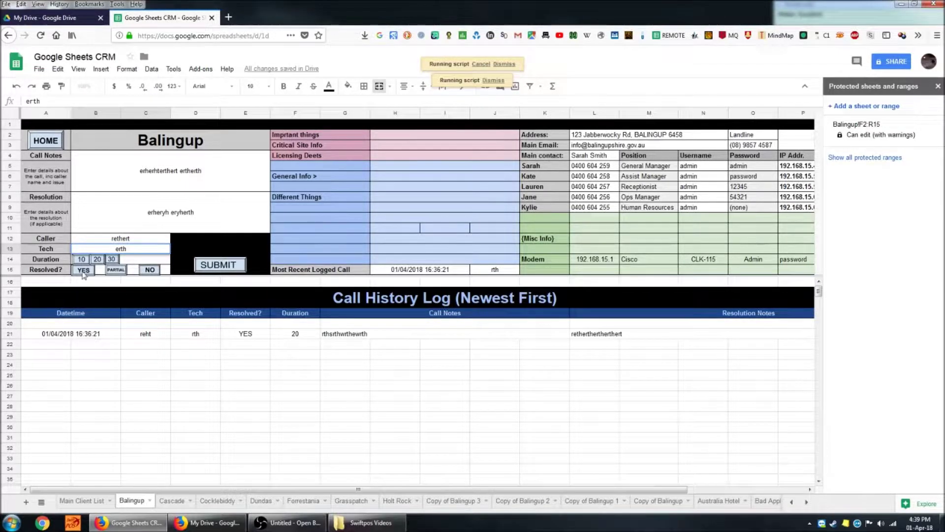
pyautogui.click(235, 252)
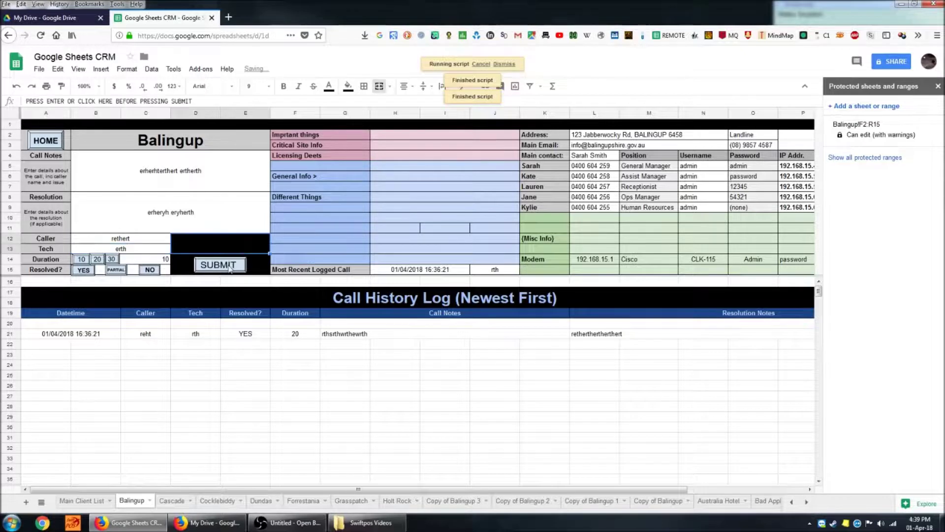
pyautogui.click(229, 268)
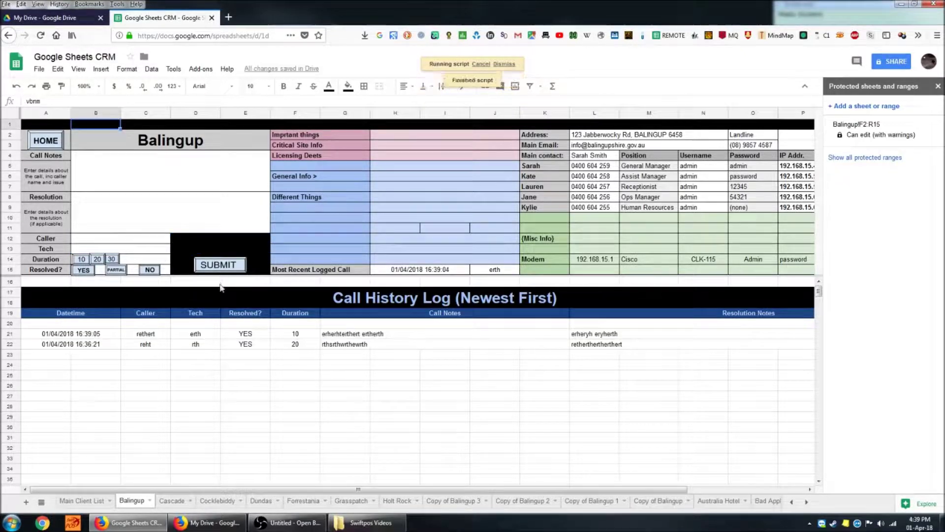